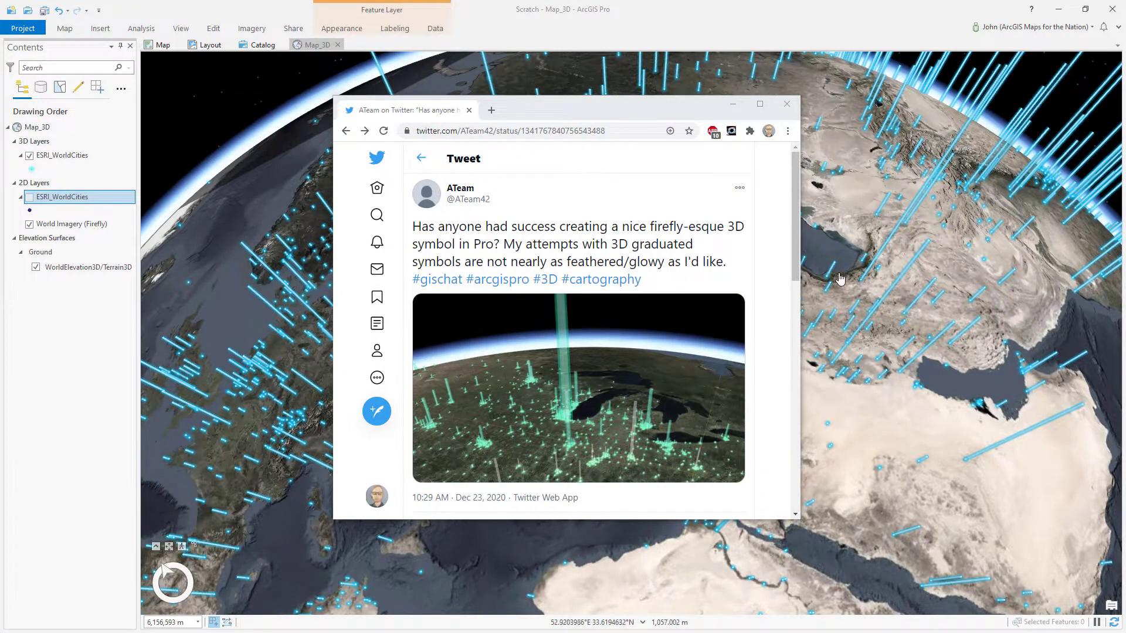
# Step: Enlarge the tweet's firefly globe photo in a wider window, then close Chrome
pyautogui.click(577, 392)
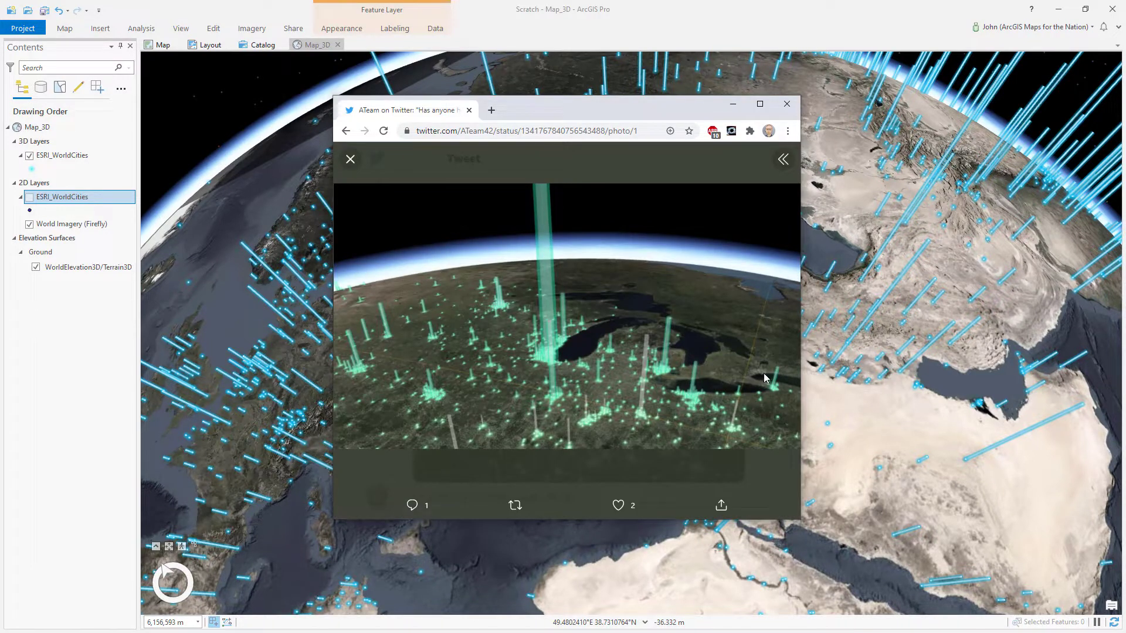
pyautogui.moveTo(796, 380); pyautogui.dragTo(1027, 379)
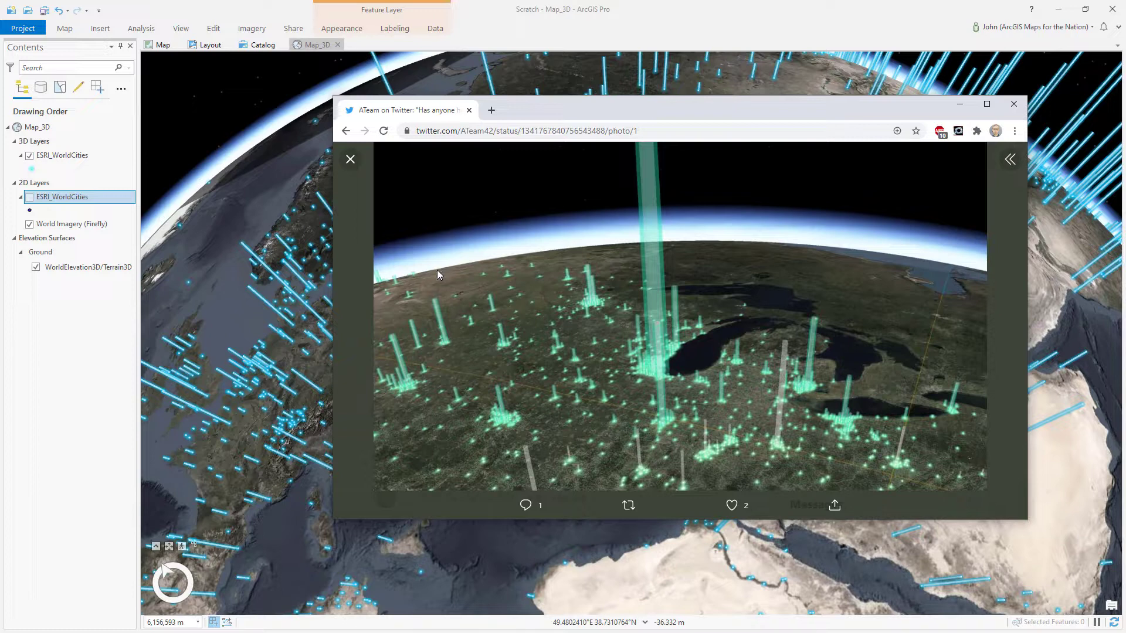
pyautogui.click(350, 160)
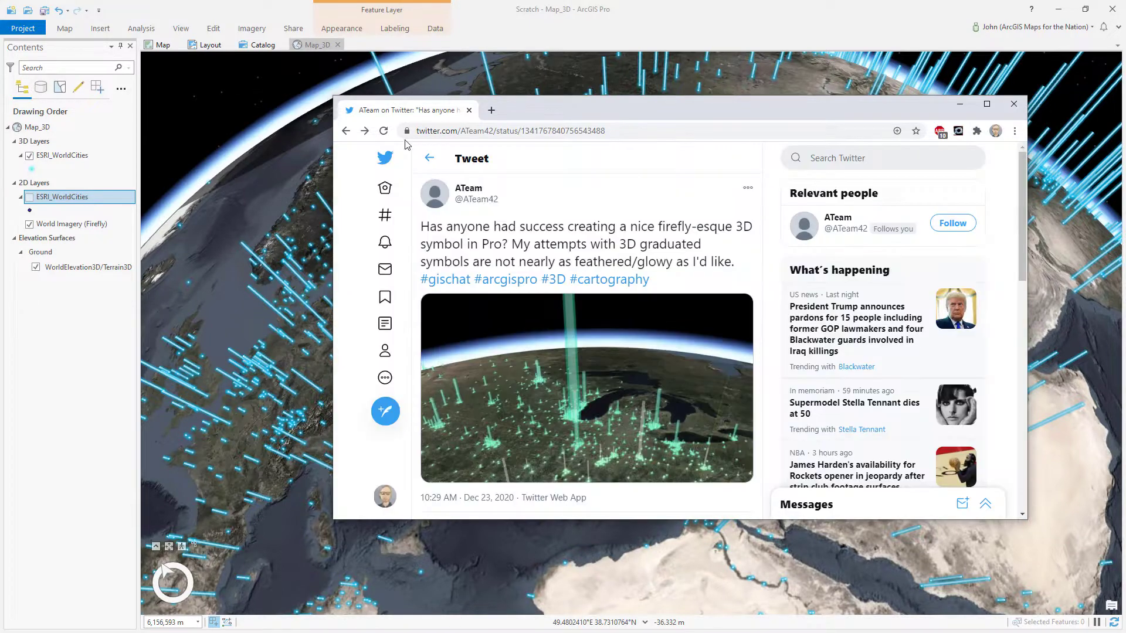
pyautogui.click(469, 110)
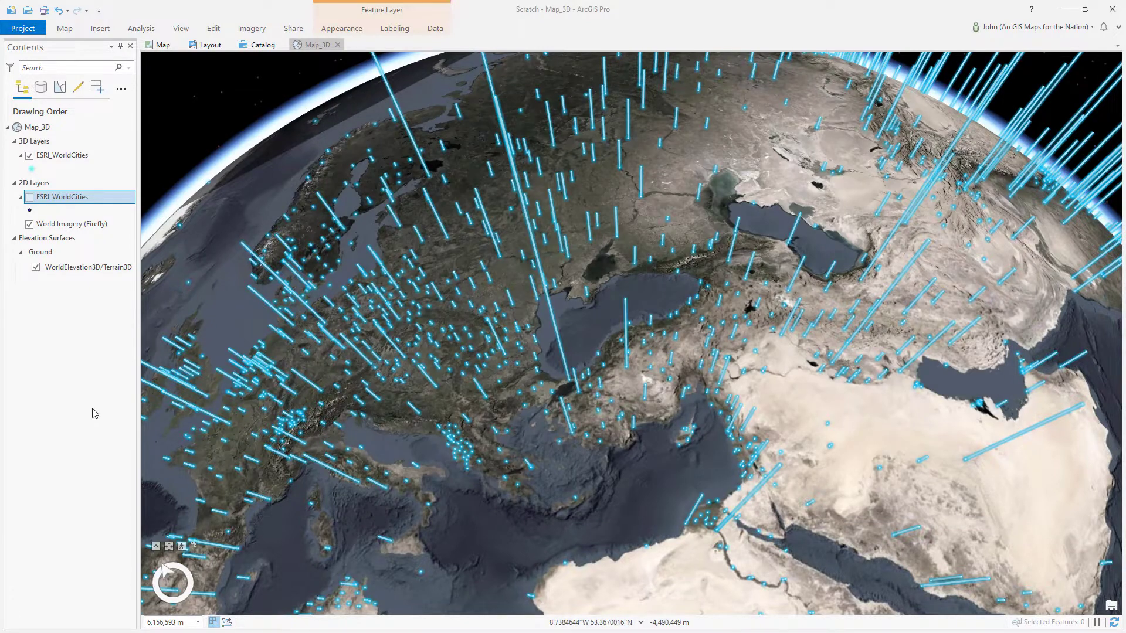
# Step: Hide the 3D ESRI_WorldCities columns and move the 2D ESRI_WorldCities layer into 3D Layers
pyautogui.moveTo(437, 342); pyautogui.dragTo(495, 306)
pyautogui.scroll(2, 495, 306)
pyautogui.scroll(-2, 496, 306)
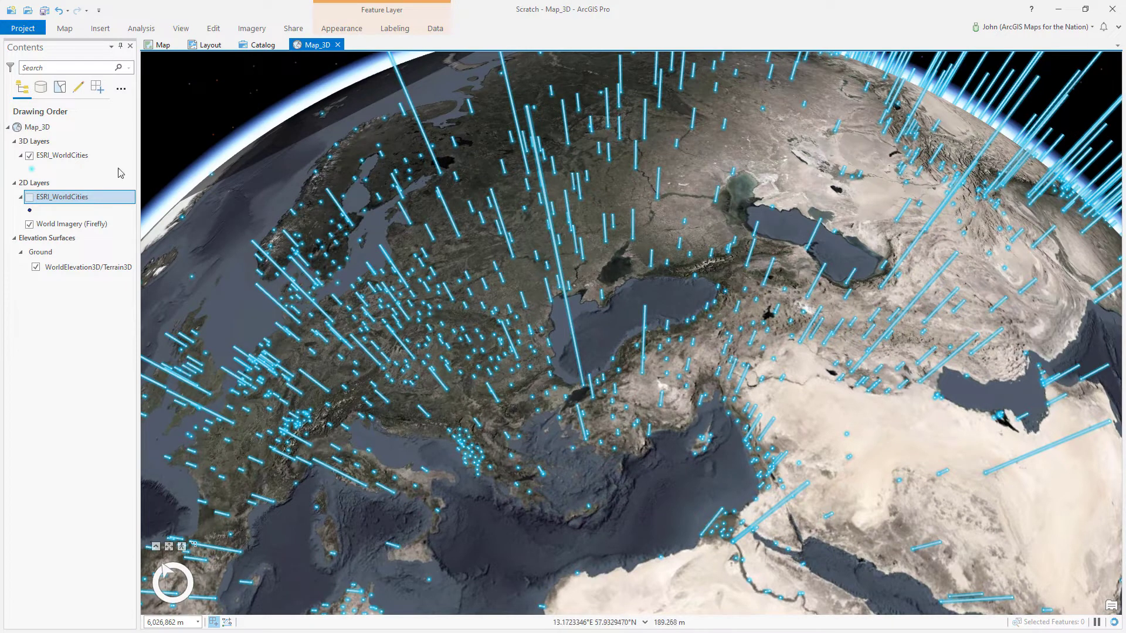
pyautogui.click(29, 155)
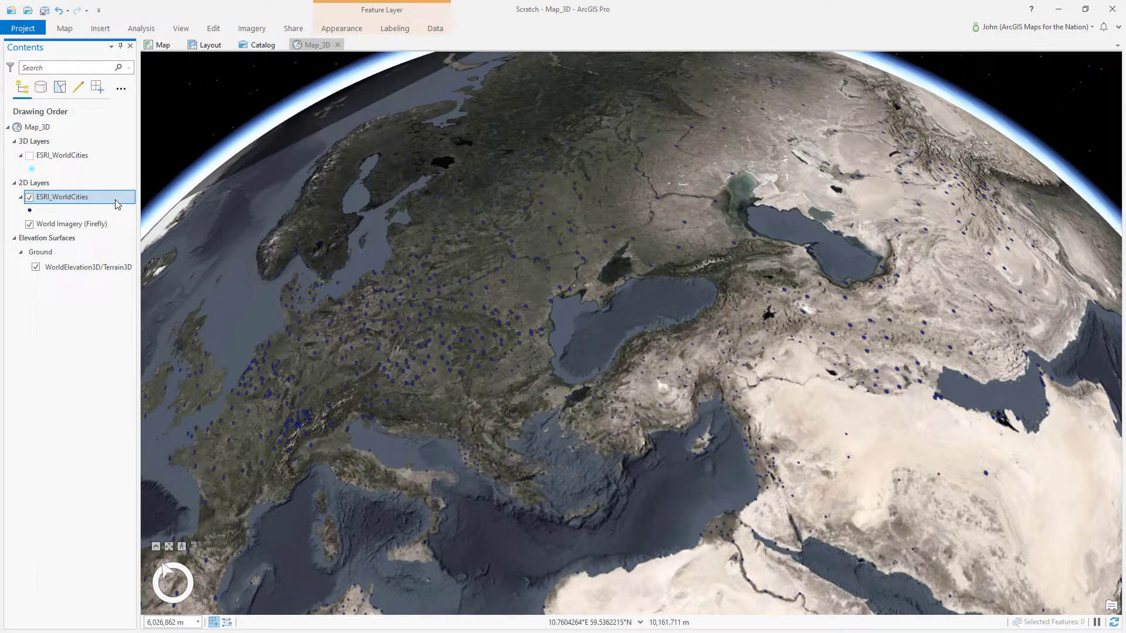
pyautogui.moveTo(117, 202); pyautogui.dragTo(101, 157)
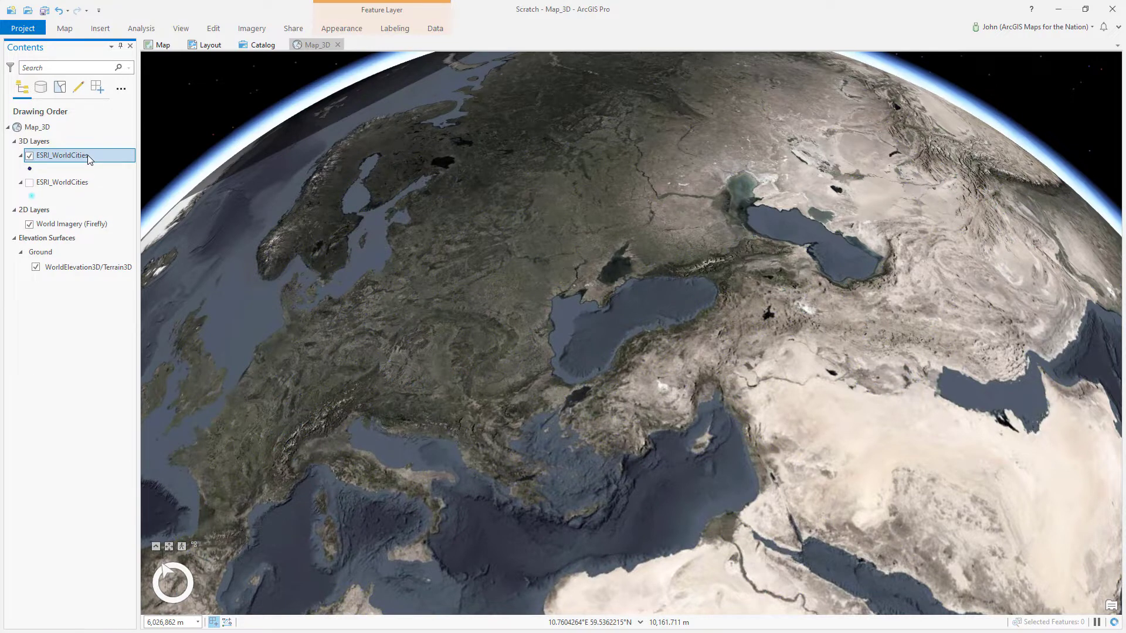
# Step: Check Allow symbol property connections under Vary symbology by attribute for the city layer
pyautogui.click(31, 170)
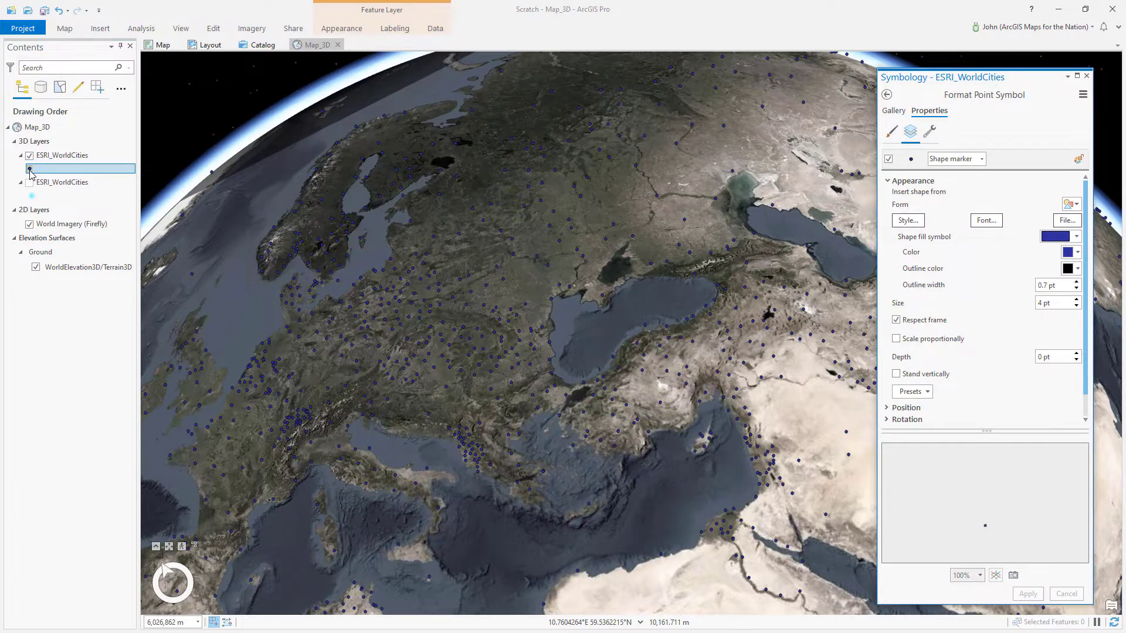
pyautogui.click(887, 95)
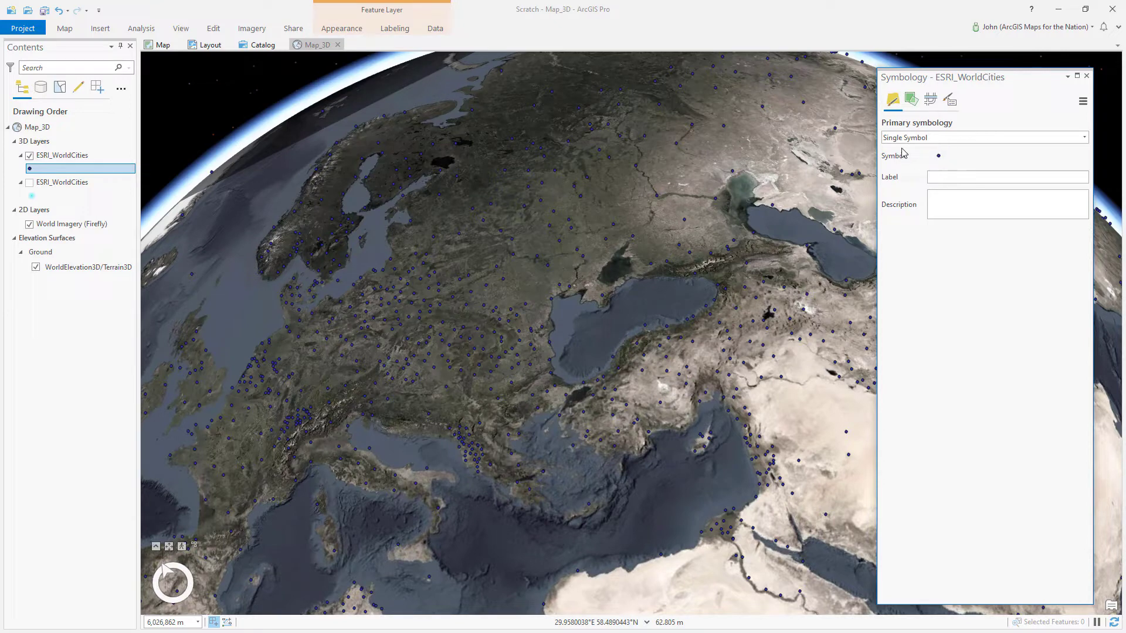
pyautogui.click(916, 105)
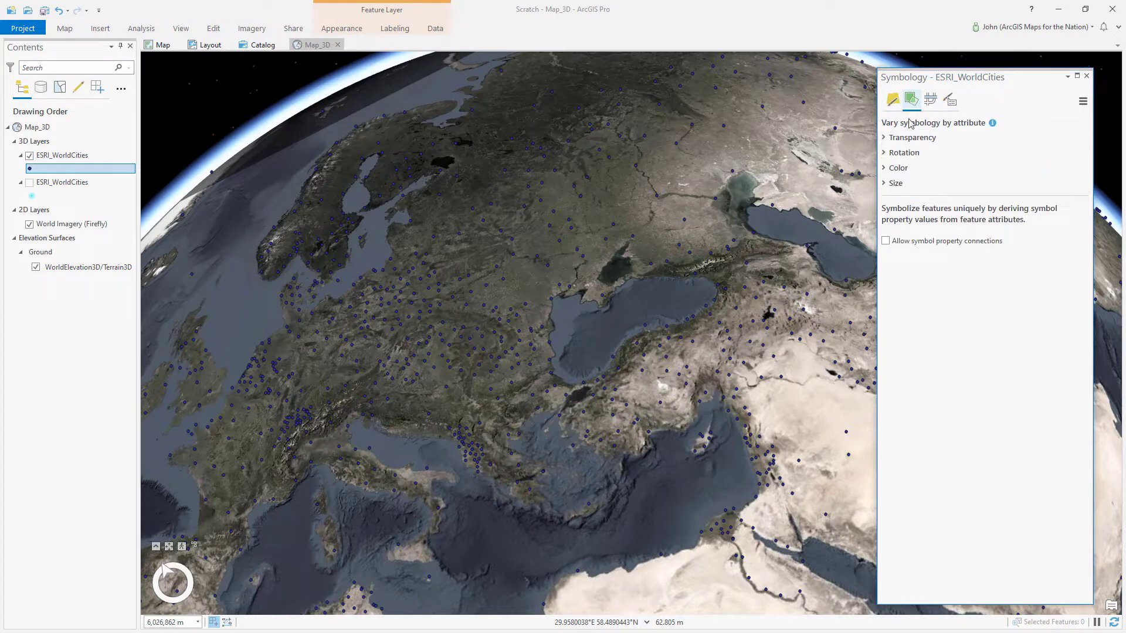
pyautogui.click(885, 241)
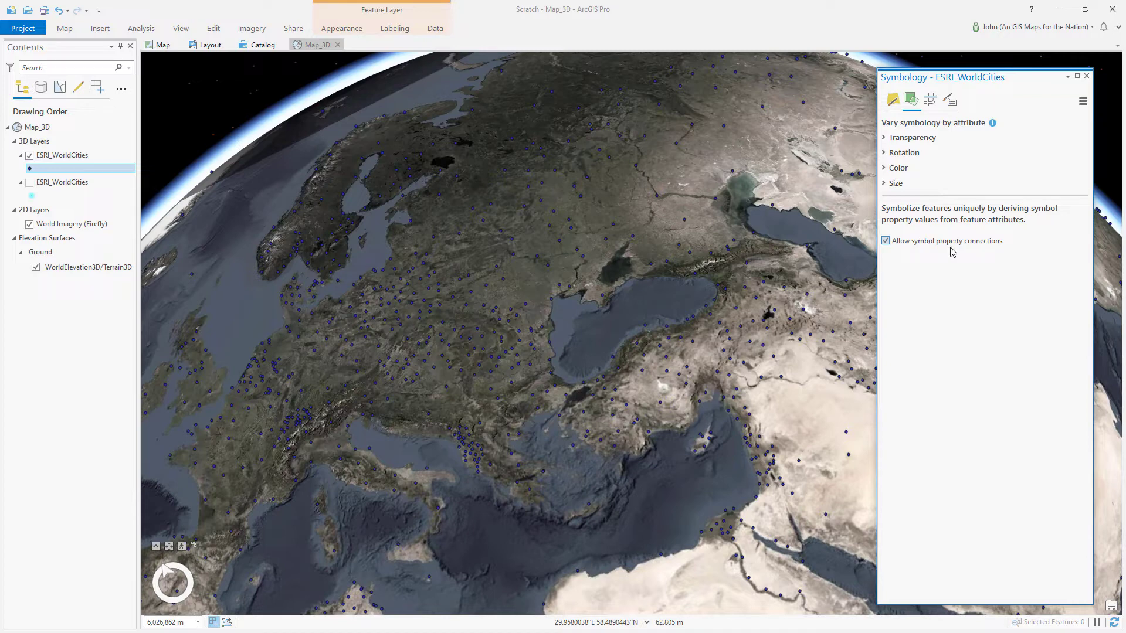
pyautogui.click(892, 100)
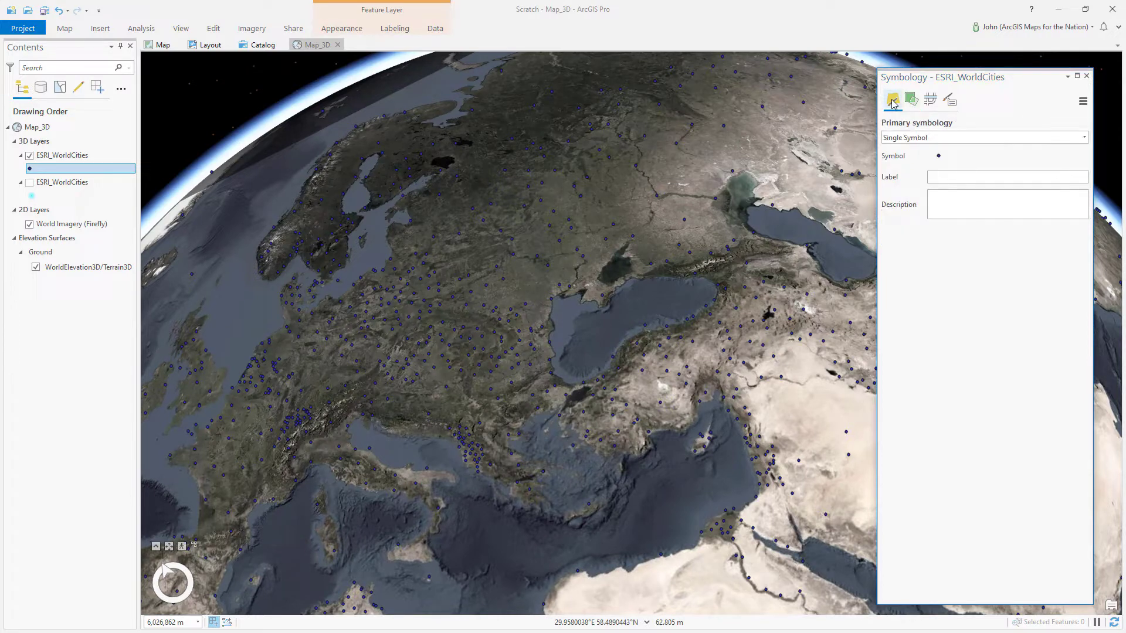
# Step: Change the city point symbol to a 3D model marker using the gallery's Centered Cylinder
pyautogui.click(939, 157)
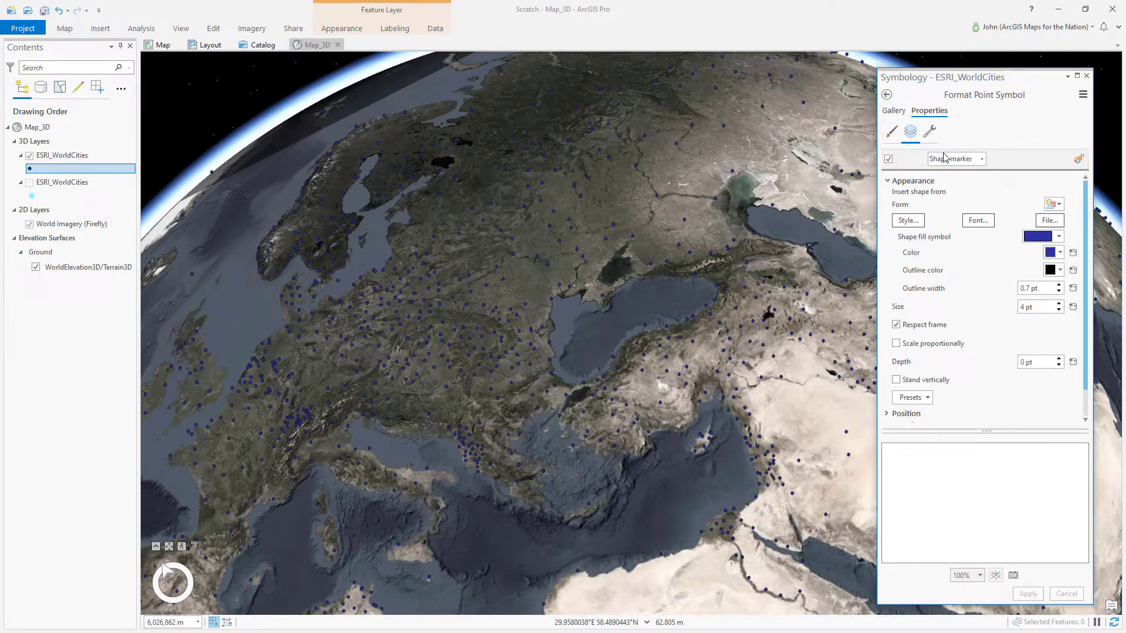
pyautogui.click(982, 160)
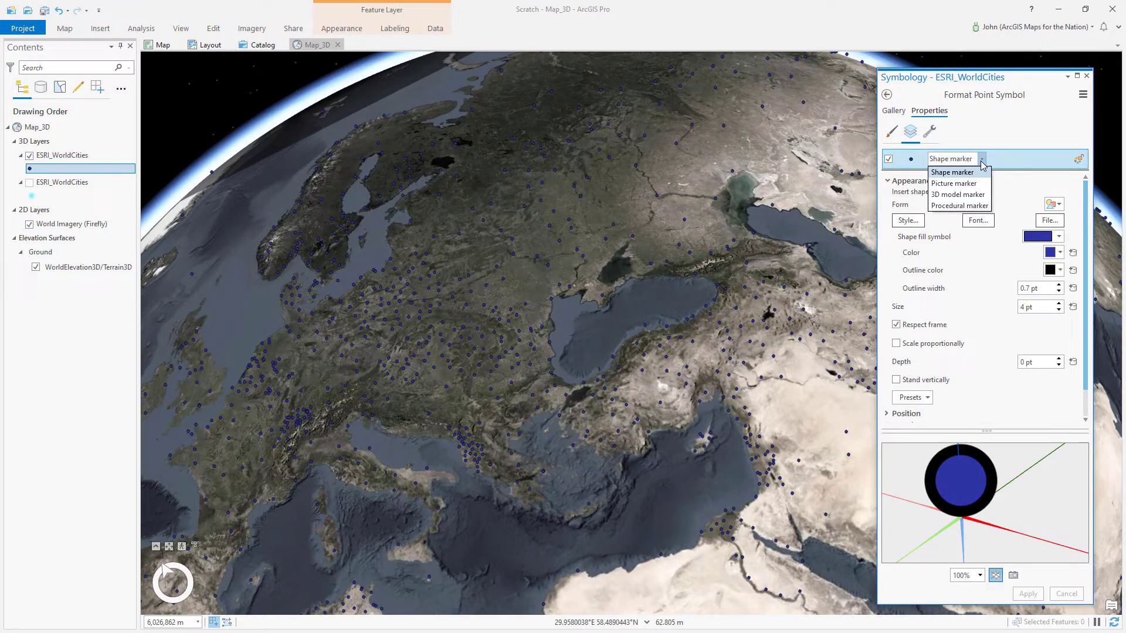
pyautogui.click(950, 195)
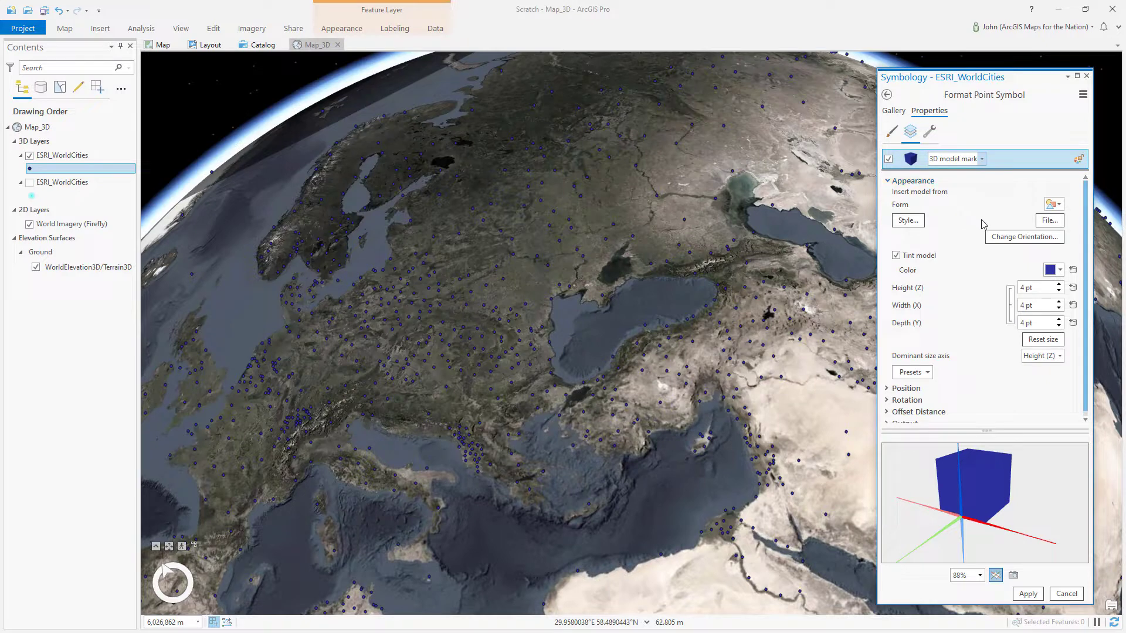
pyautogui.moveTo(964, 487); pyautogui.dragTo(991, 499)
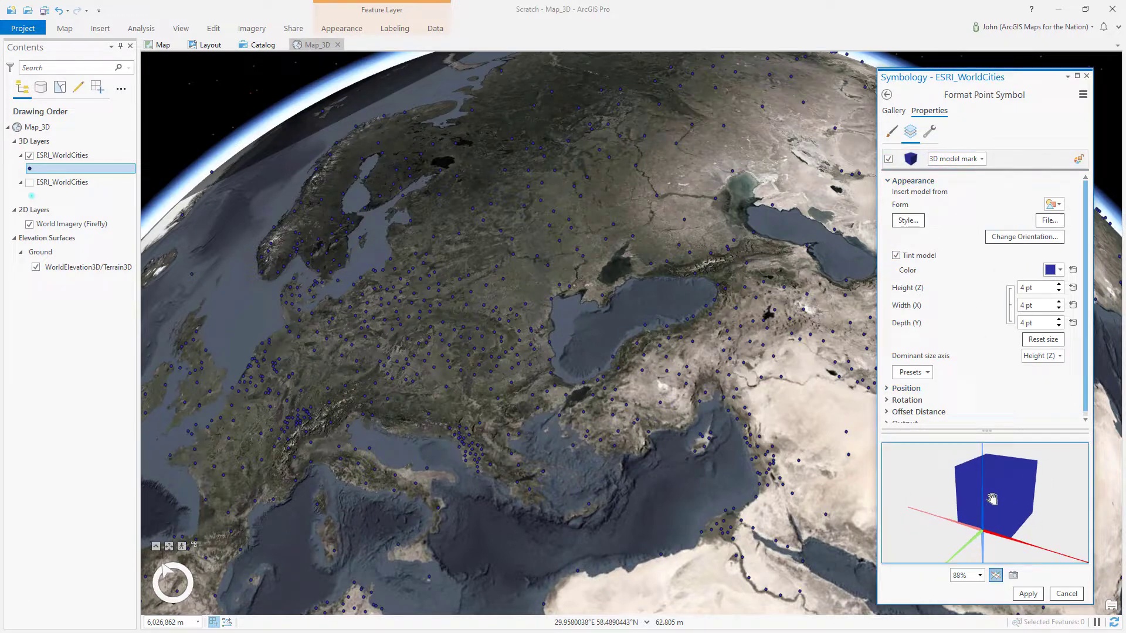
pyautogui.click(891, 112)
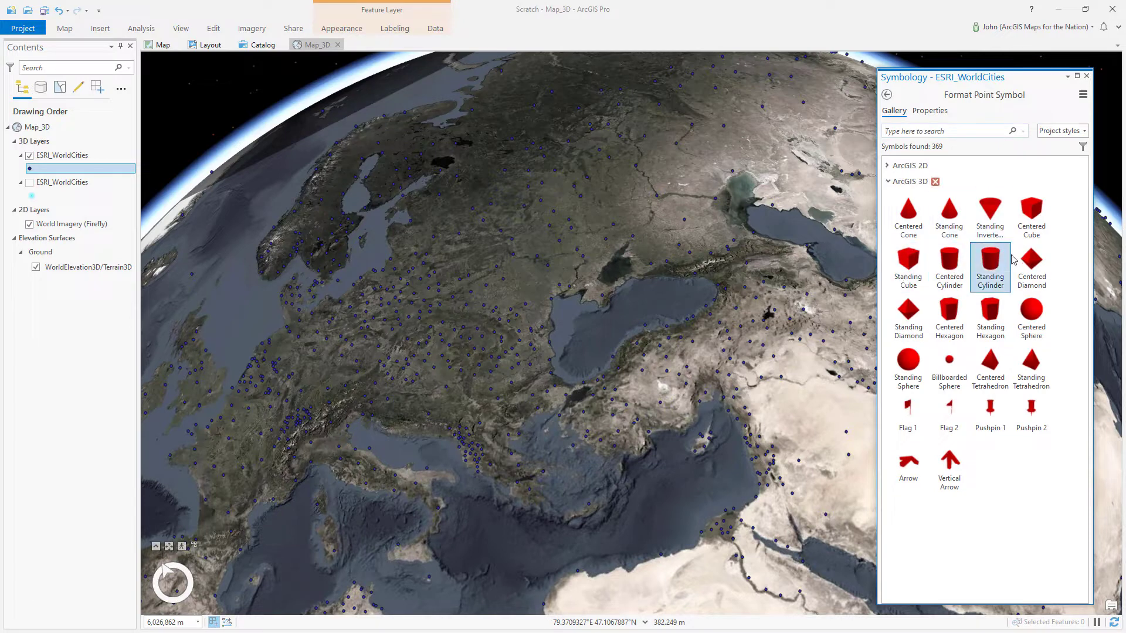
pyautogui.click(950, 264)
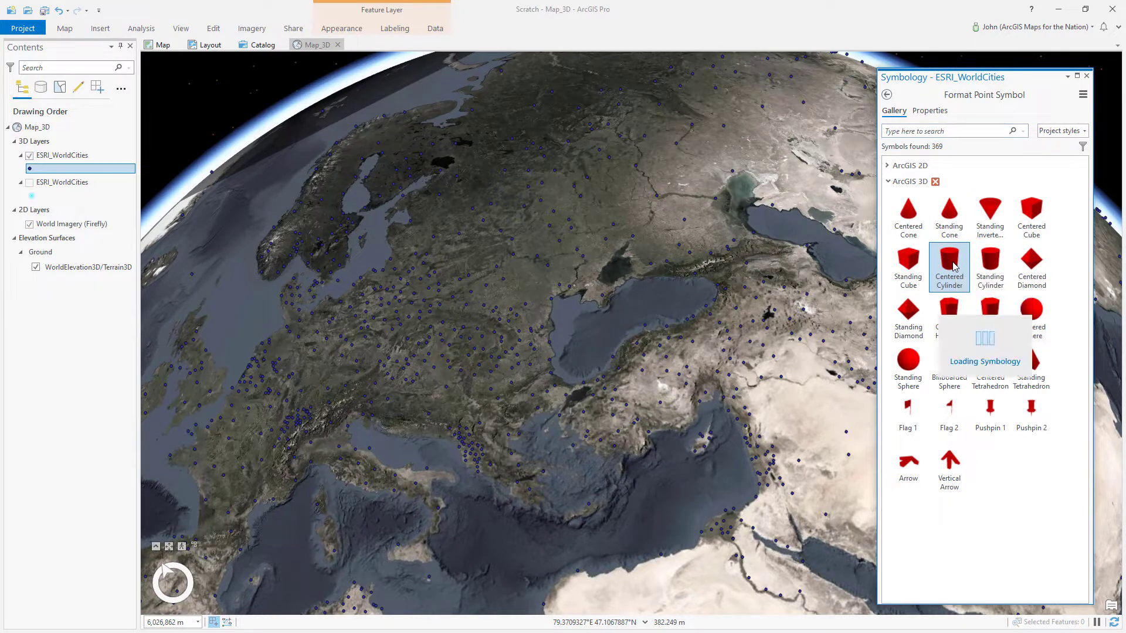
pyautogui.click(929, 112)
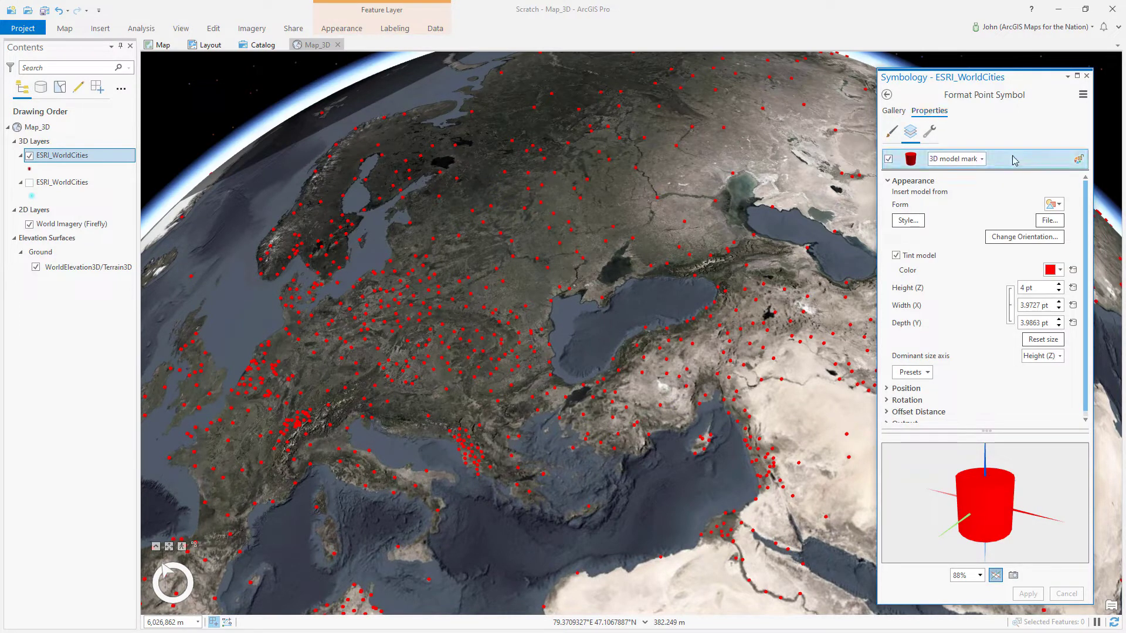
# Step: Tint the city cylinders white, set Height (Z) to 2 pt, and apply
pyautogui.click(1050, 271)
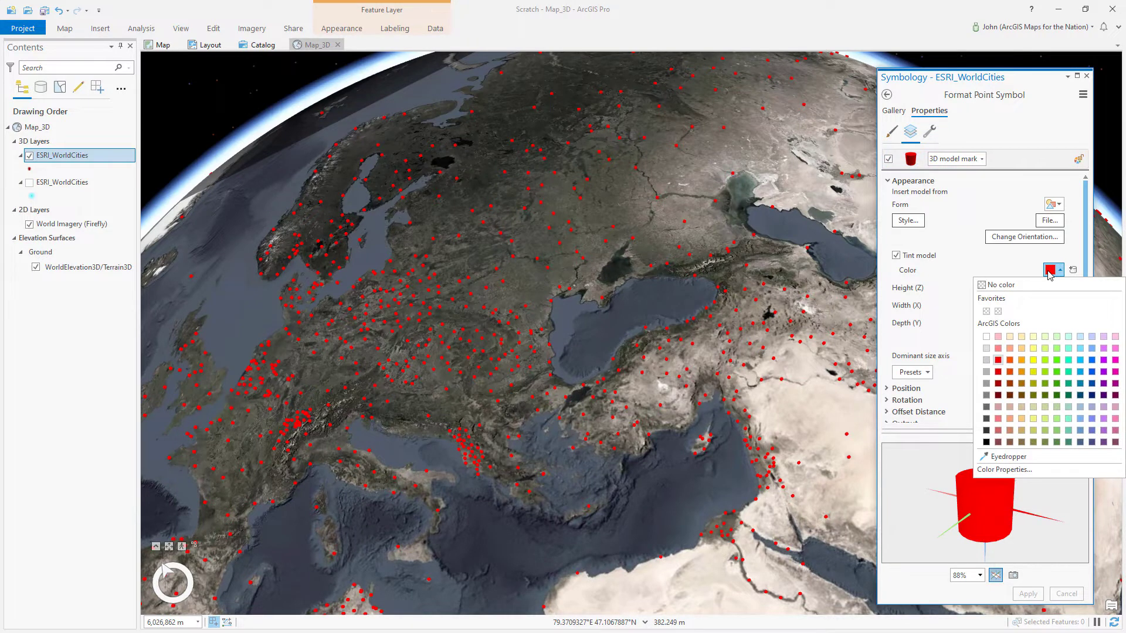
pyautogui.click(985, 348)
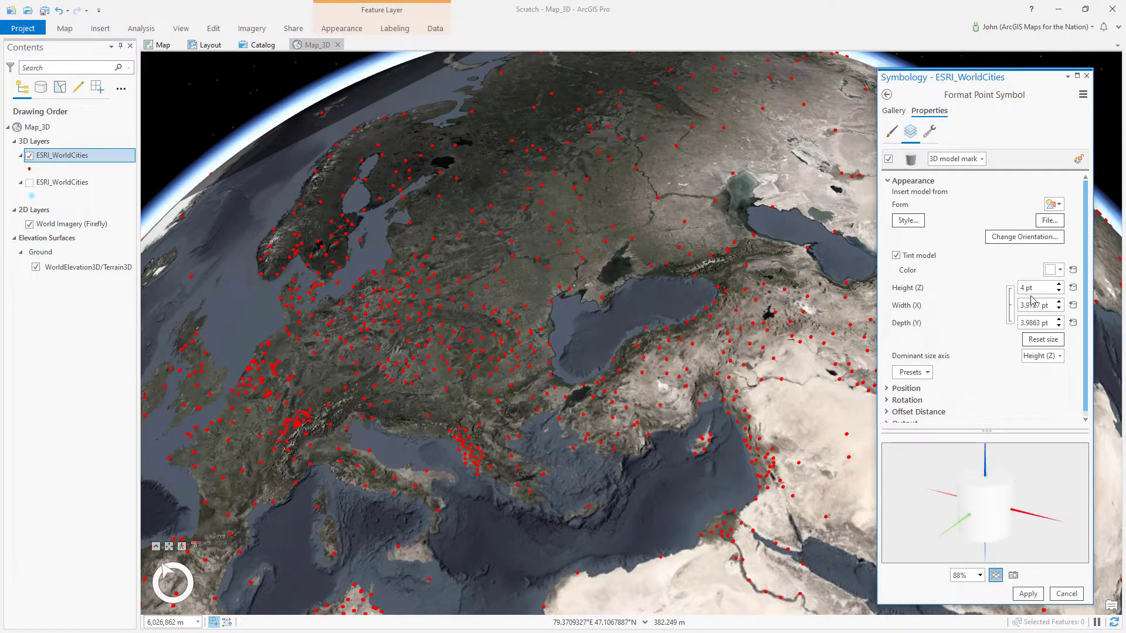
pyautogui.click(1059, 291)
pyautogui.click(1059, 292)
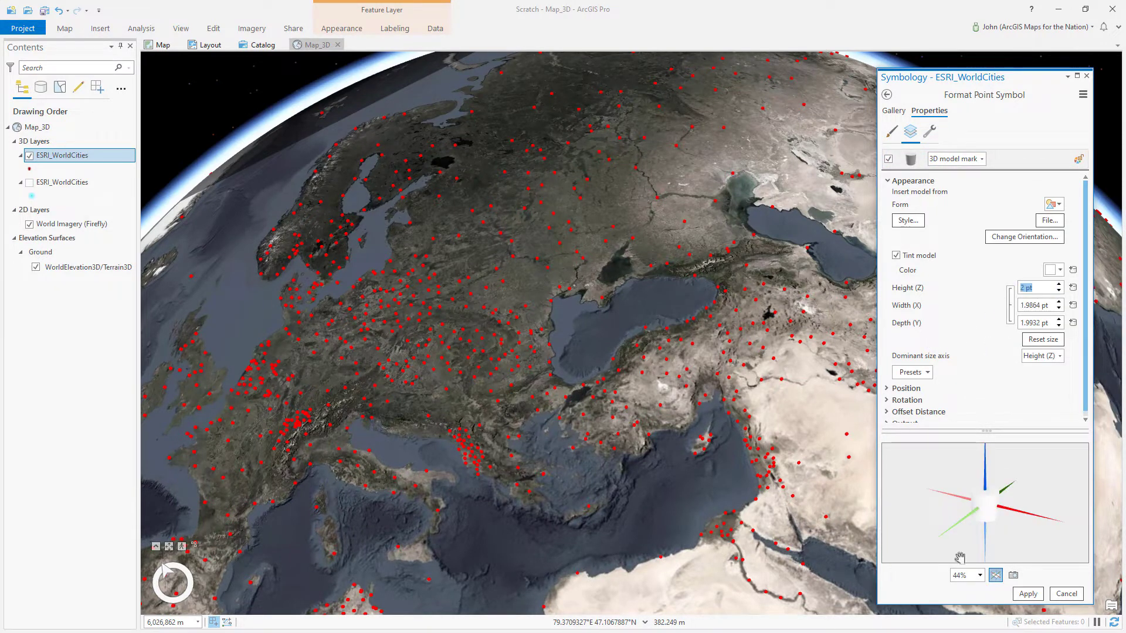
pyautogui.click(1027, 593)
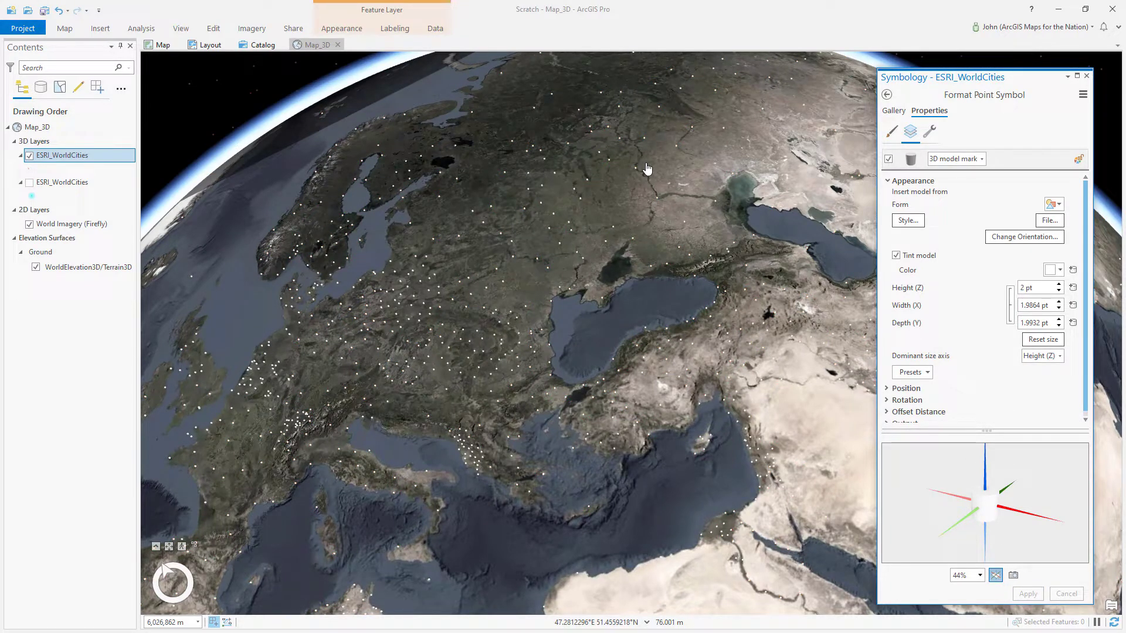
# Step: Map the cylinder Height (Z) to the POP field and apply the symbol
pyautogui.click(1073, 288)
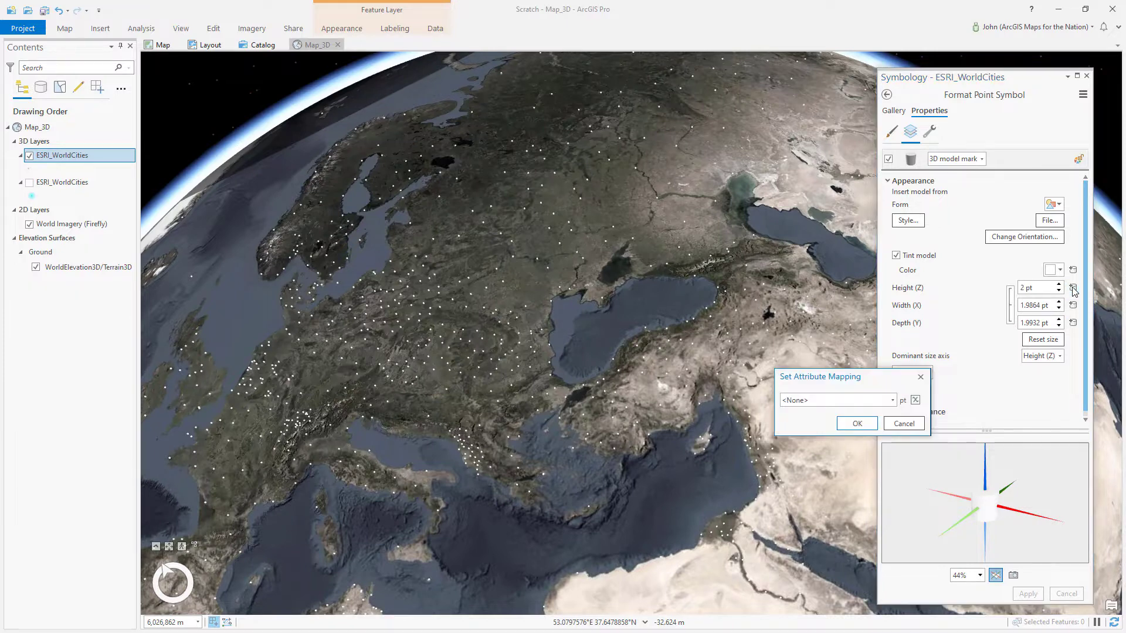
pyautogui.click(892, 401)
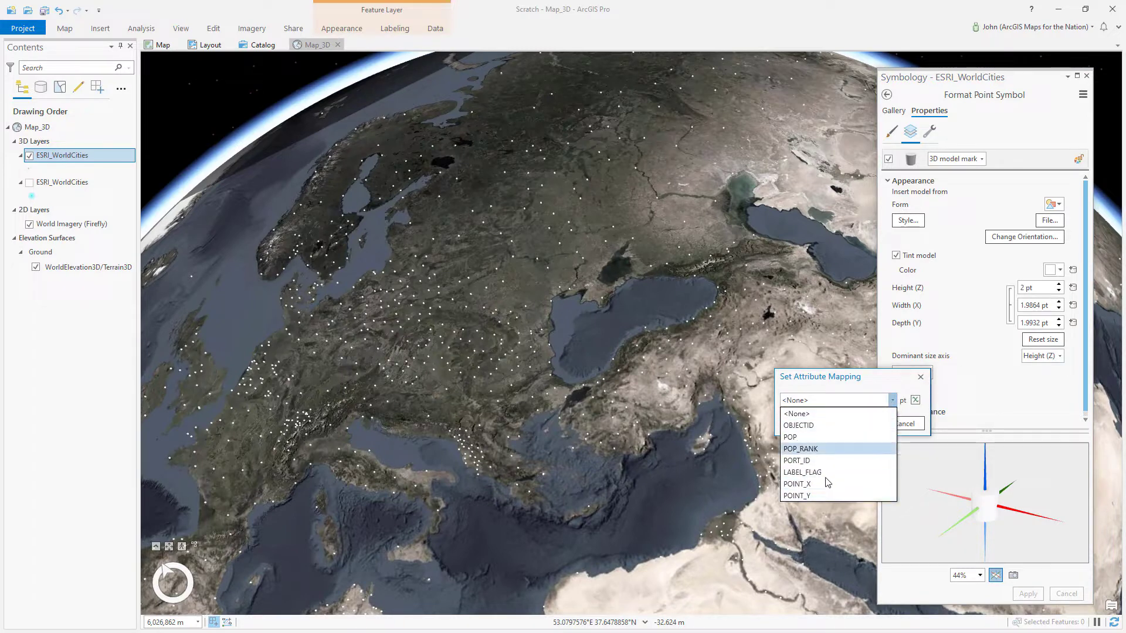
pyautogui.click(815, 436)
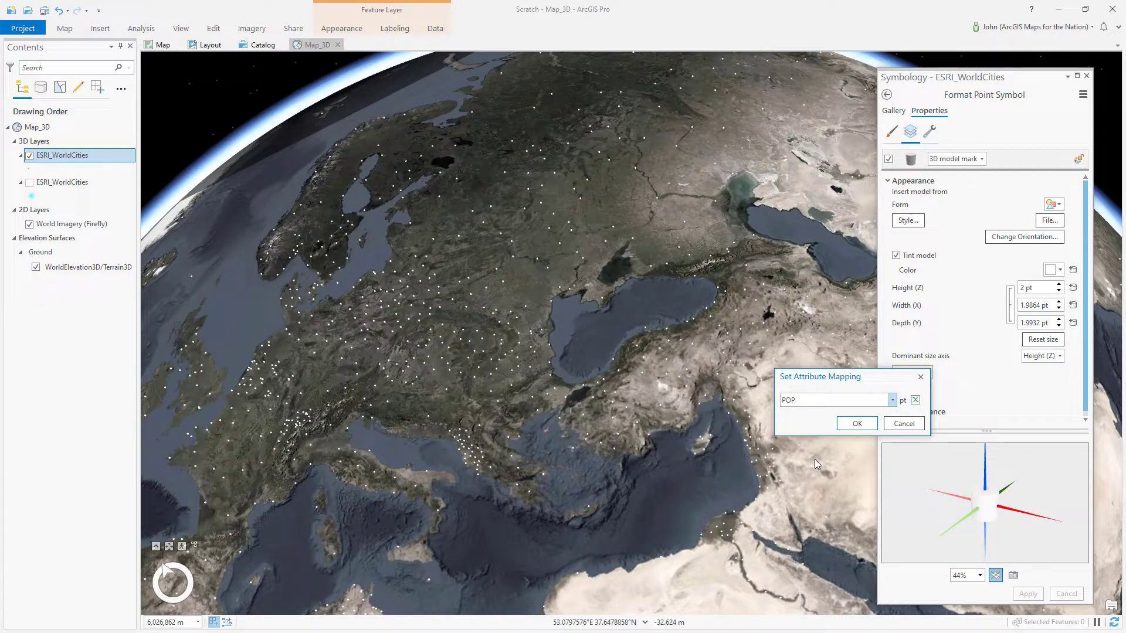
pyautogui.click(857, 424)
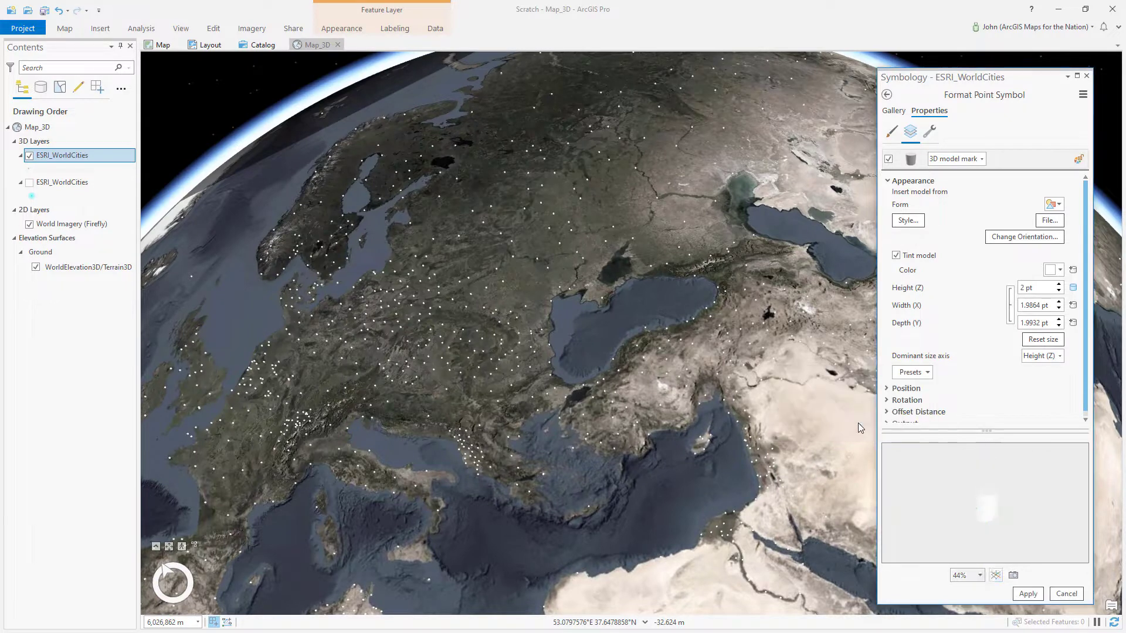
pyautogui.click(1017, 593)
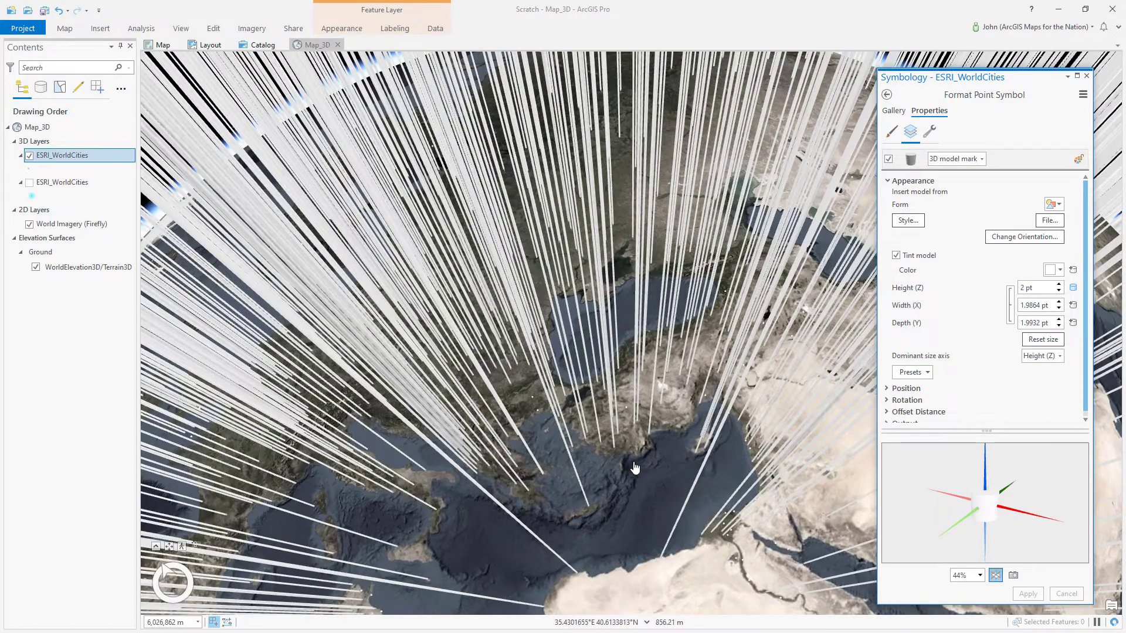
pyautogui.scroll(-5, 634, 473)
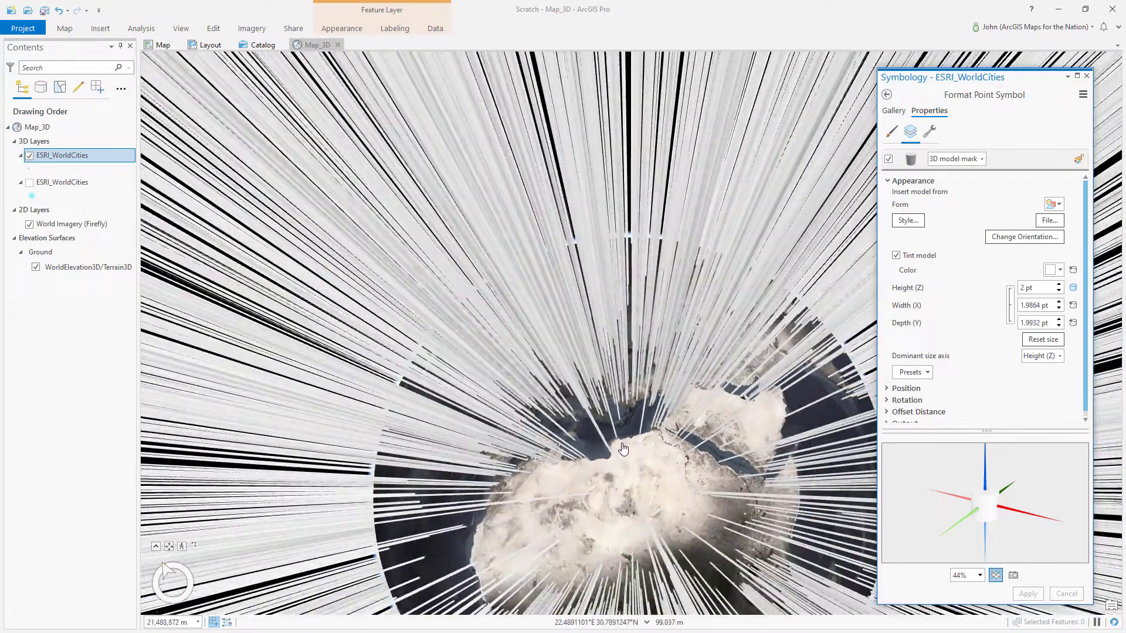
pyautogui.click(624, 449)
# Step: Set the Height (Z) expression to [POP]*0.1 and apply it
pyautogui.moveTo(623, 449); pyautogui.dragTo(617, 408)
pyautogui.scroll(5, 584, 347)
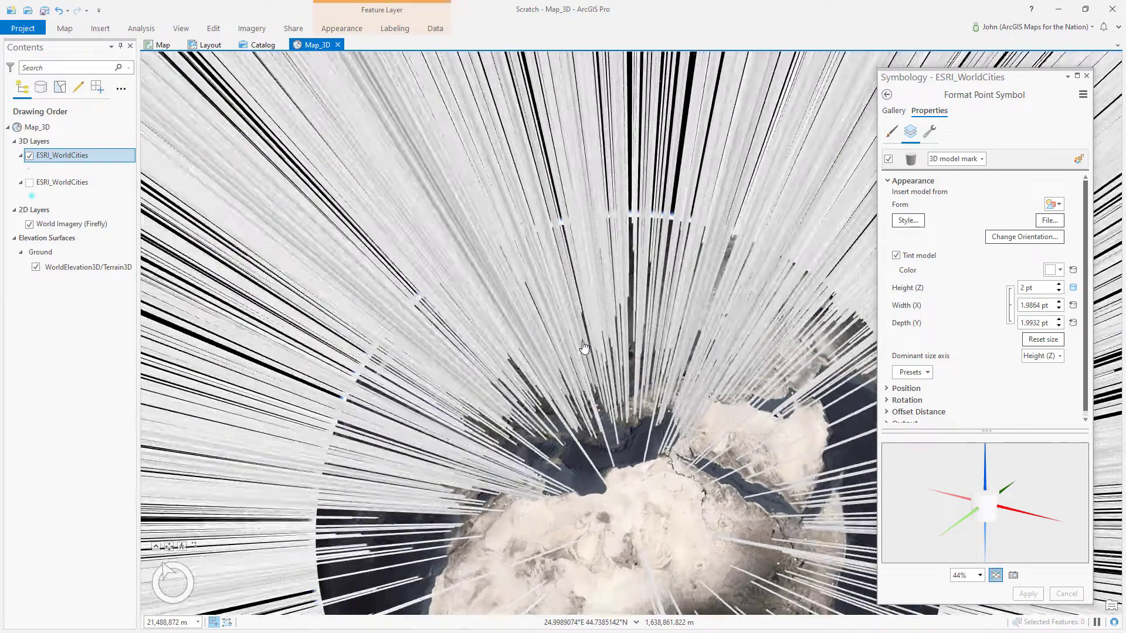
pyautogui.scroll(3, 578, 378)
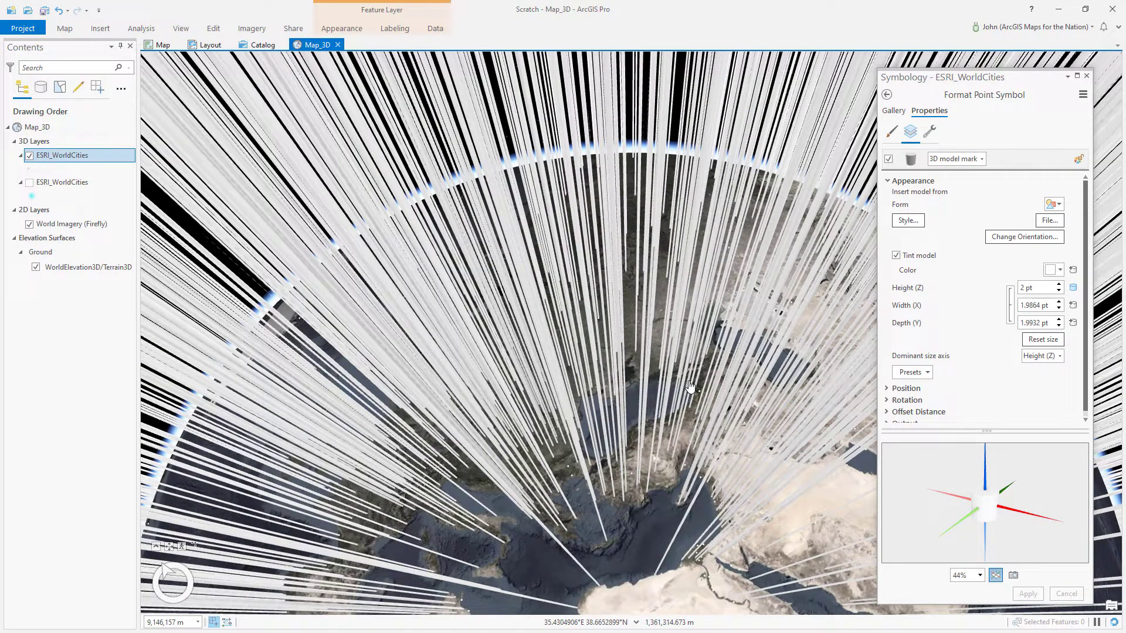
pyautogui.click(1072, 288)
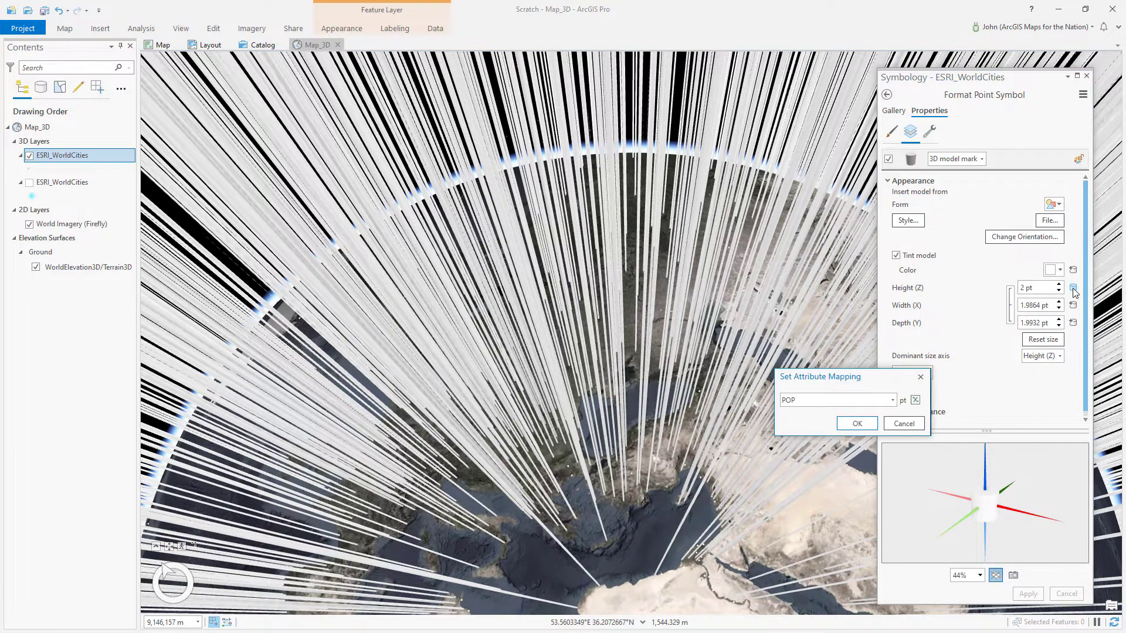
pyautogui.click(915, 401)
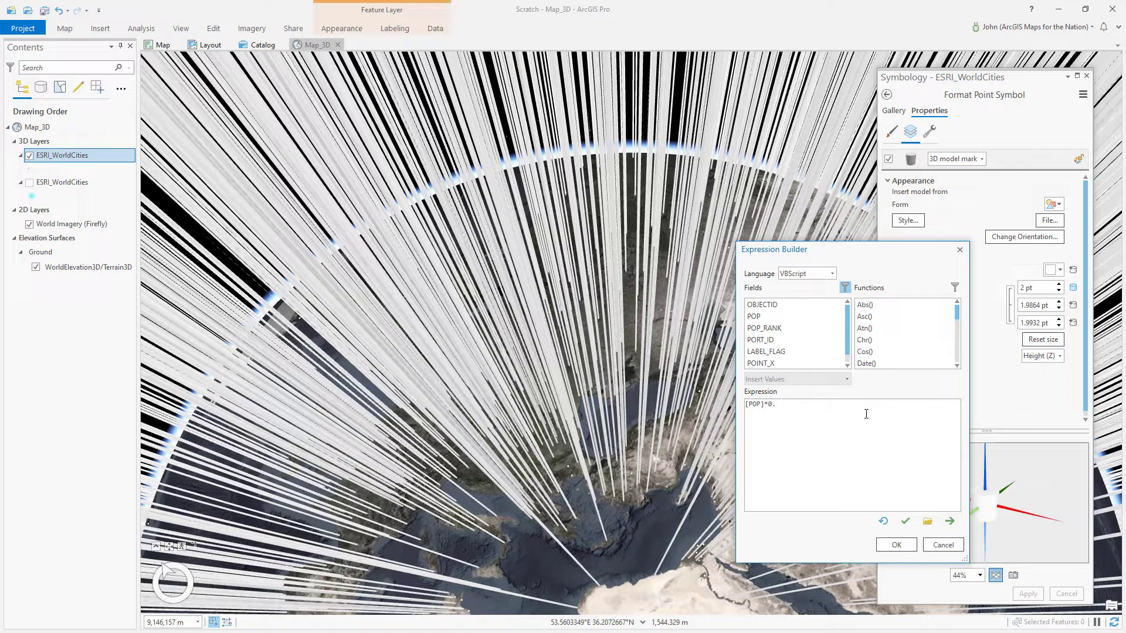
pyautogui.click(896, 544)
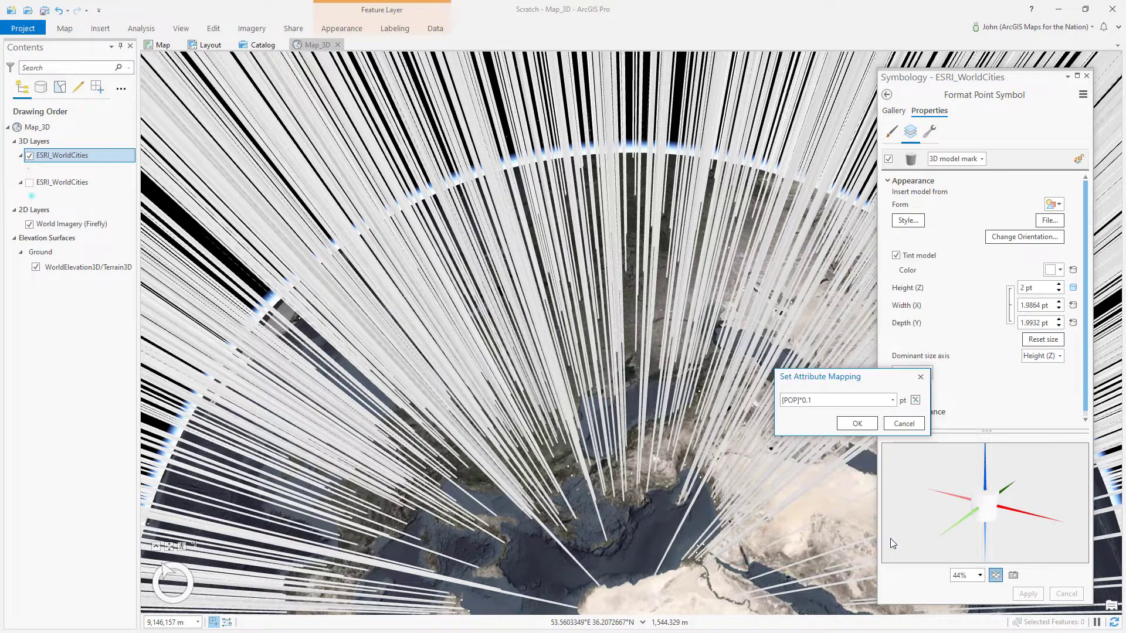
pyautogui.click(859, 427)
pyautogui.click(1030, 594)
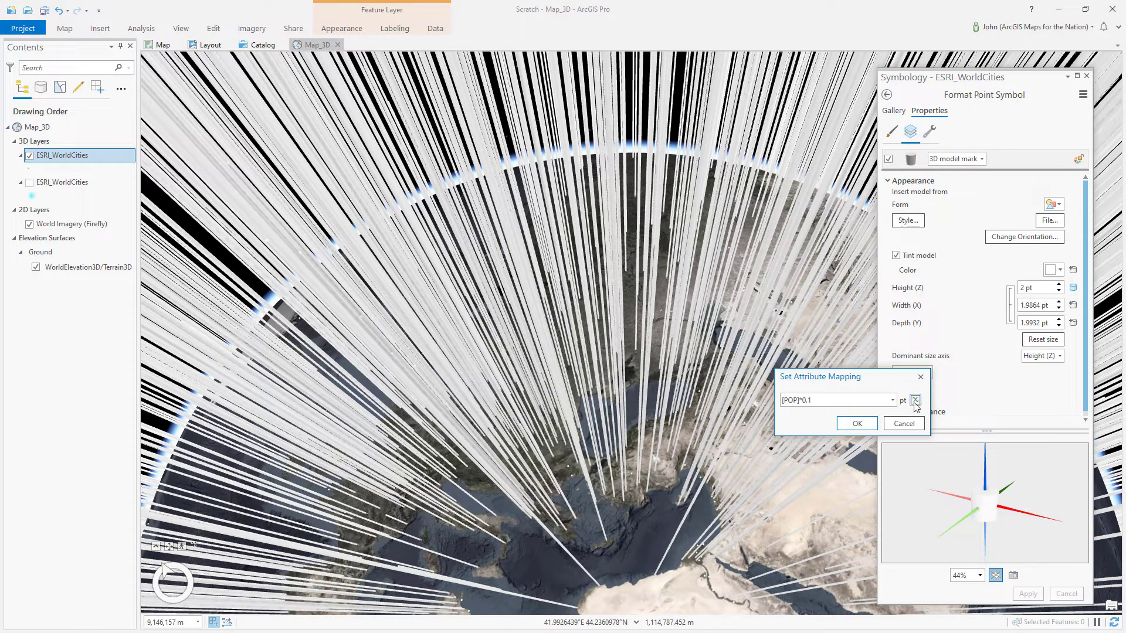
# Step: Revise the height expression to [POP]*0.001
pyautogui.click(915, 400)
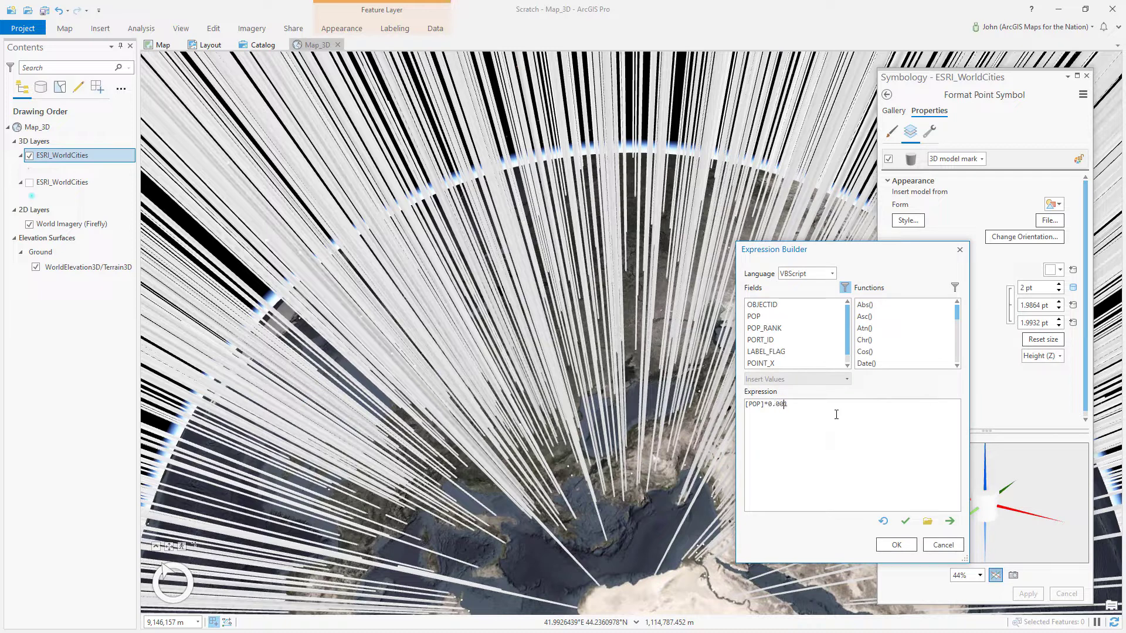
pyautogui.click(894, 545)
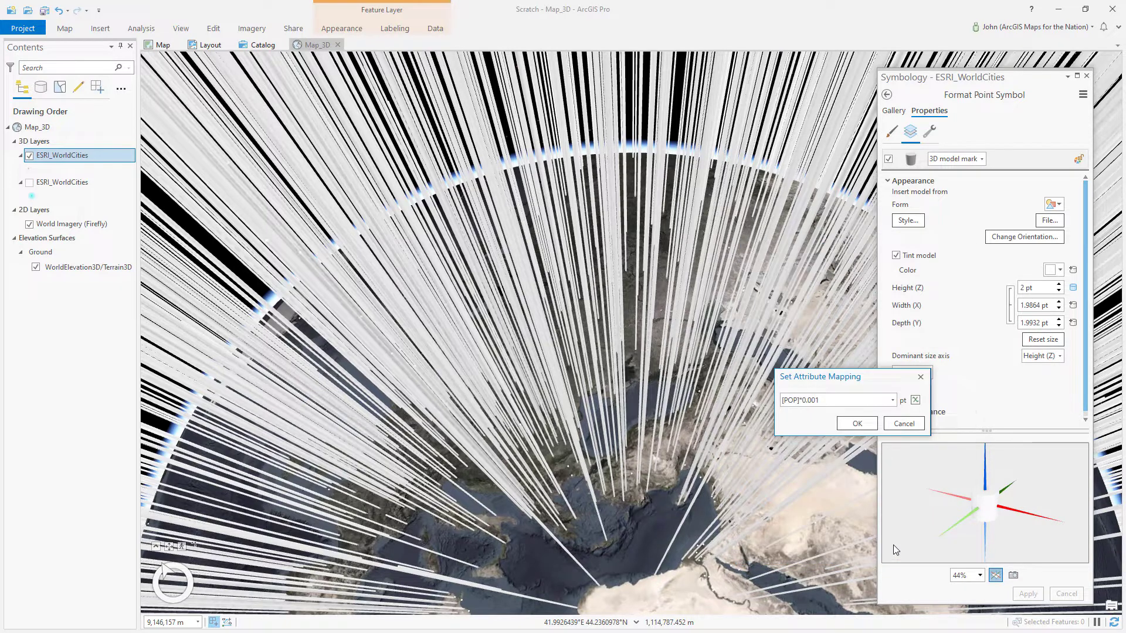
pyautogui.click(855, 423)
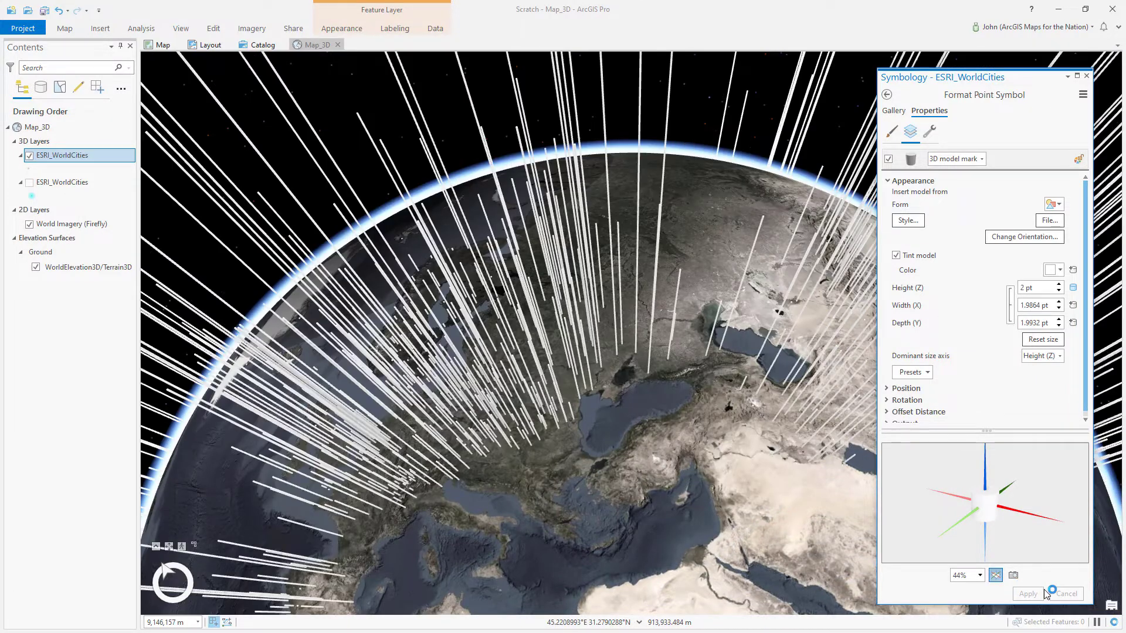
# Step: Change the Height (Z) expression to [POP]*0.0001 and apply it
pyautogui.moveTo(645, 352); pyautogui.dragTo(704, 487)
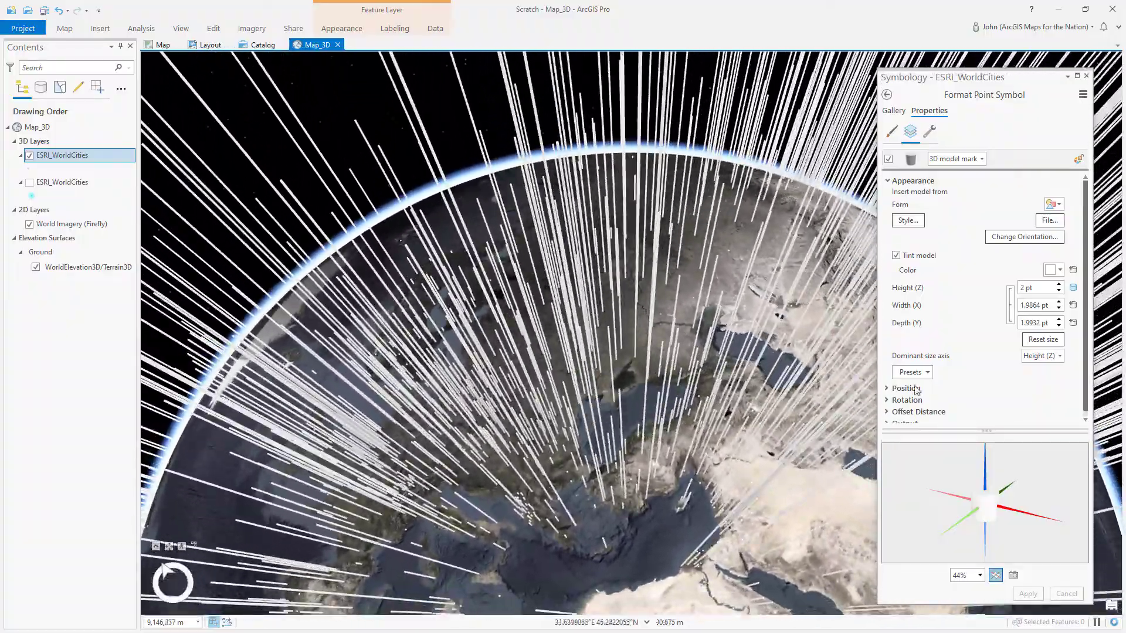
pyautogui.click(1072, 288)
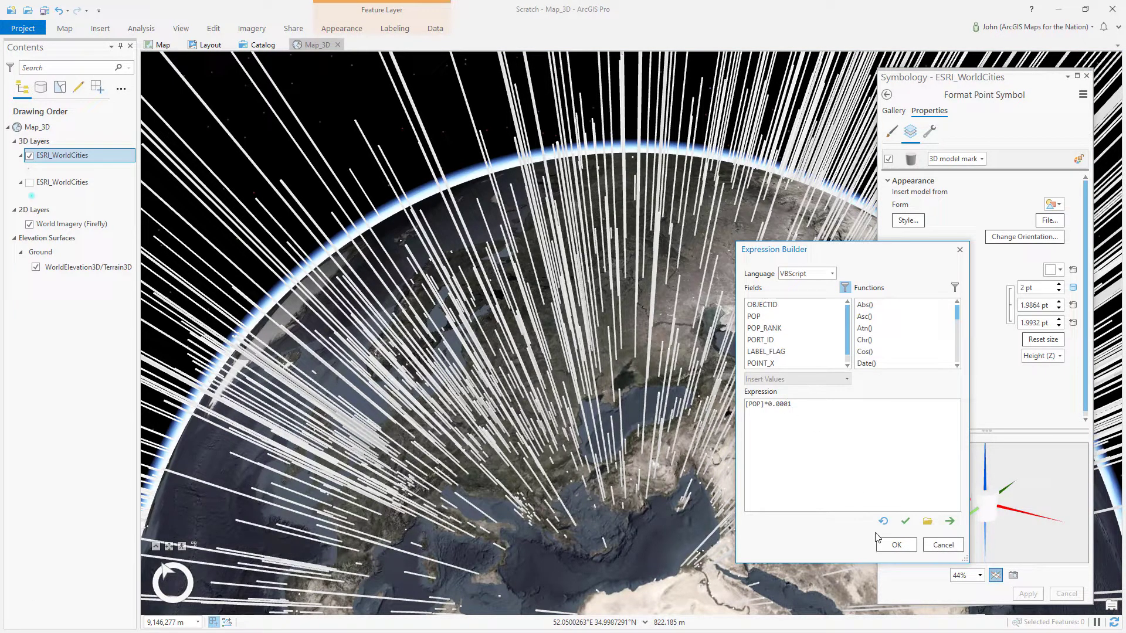
pyautogui.click(896, 545)
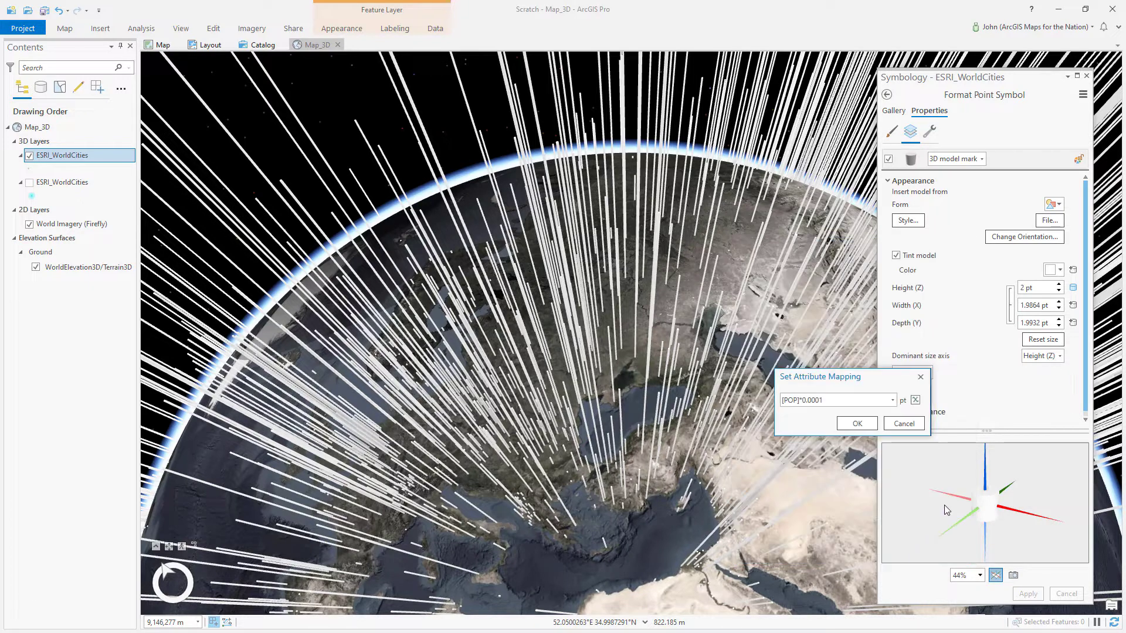
pyautogui.click(854, 423)
pyautogui.click(1026, 593)
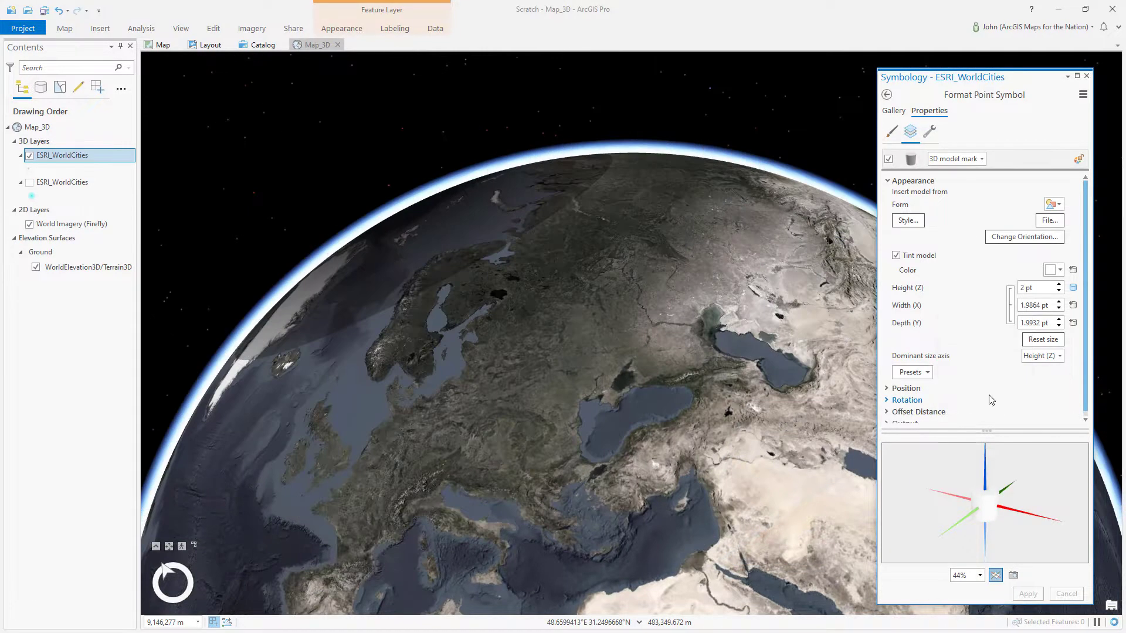
pyautogui.moveTo(518, 378); pyautogui.dragTo(343, 306)
pyautogui.moveTo(821, 340); pyautogui.dragTo(545, 510)
pyautogui.moveTo(686, 392); pyautogui.dragTo(481, 322)
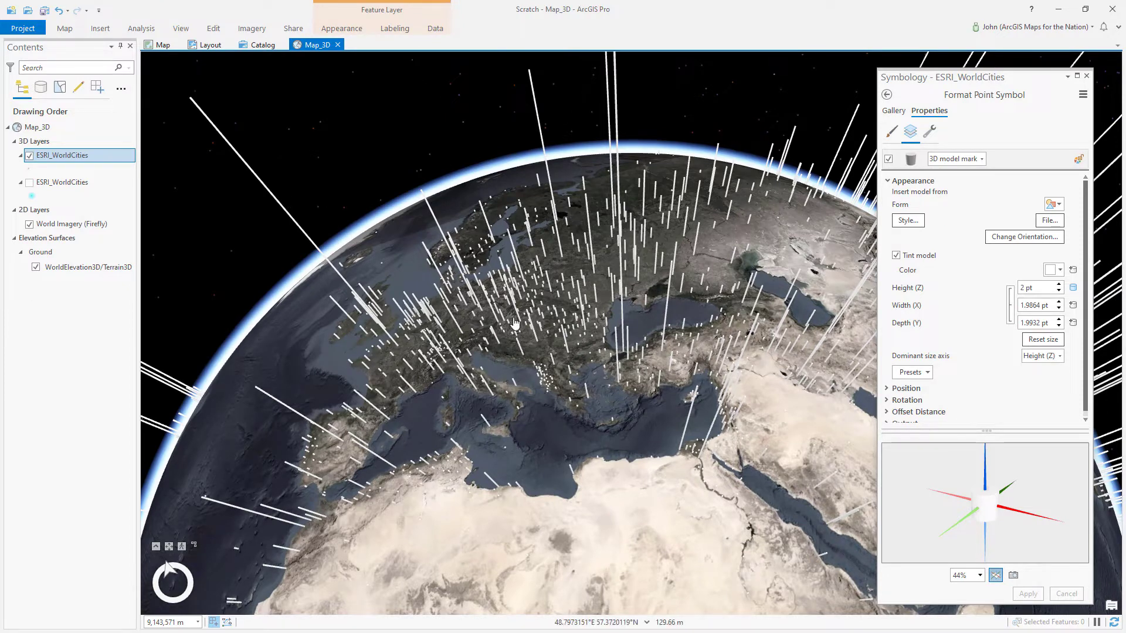
pyautogui.moveTo(493, 338); pyautogui.dragTo(471, 316)
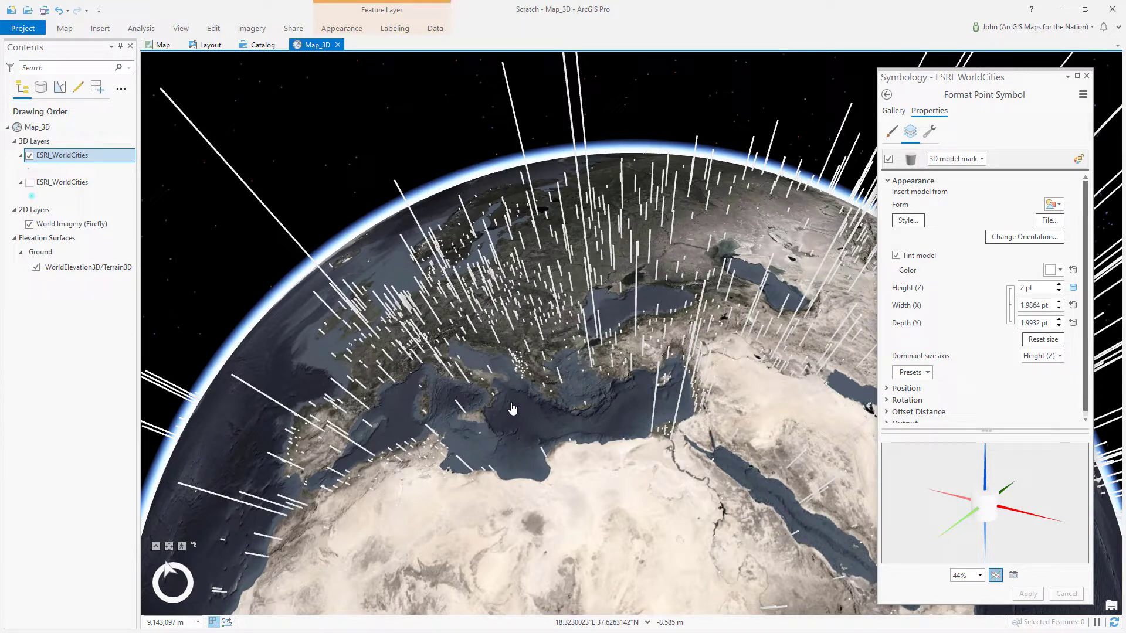
pyautogui.moveTo(493, 404); pyautogui.dragTo(457, 380, button='middle')
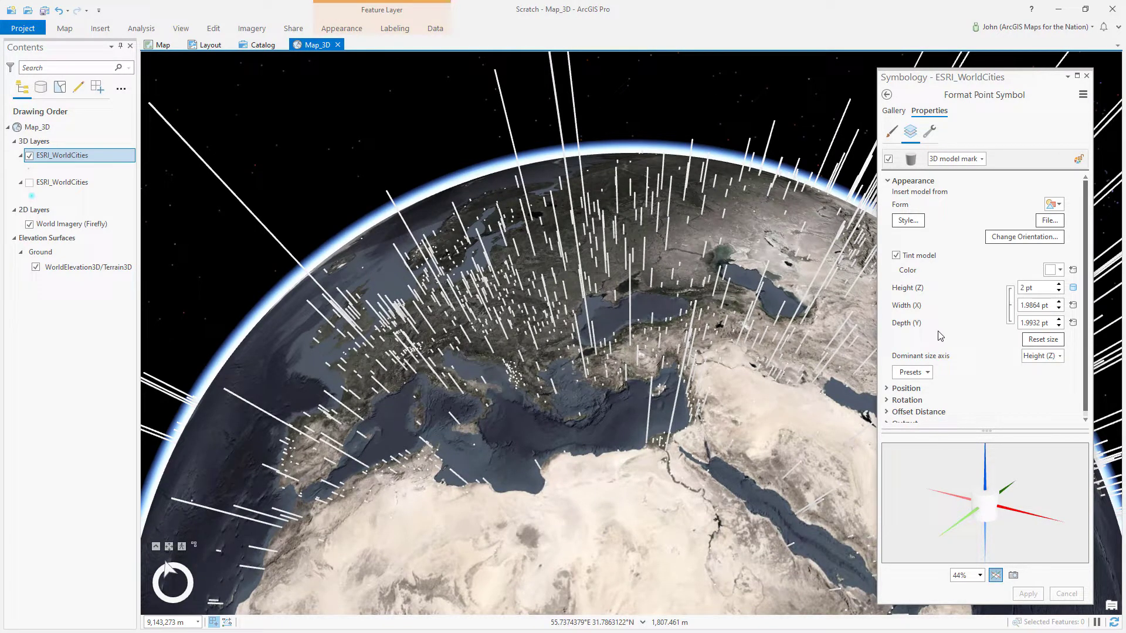
pyautogui.click(1004, 162)
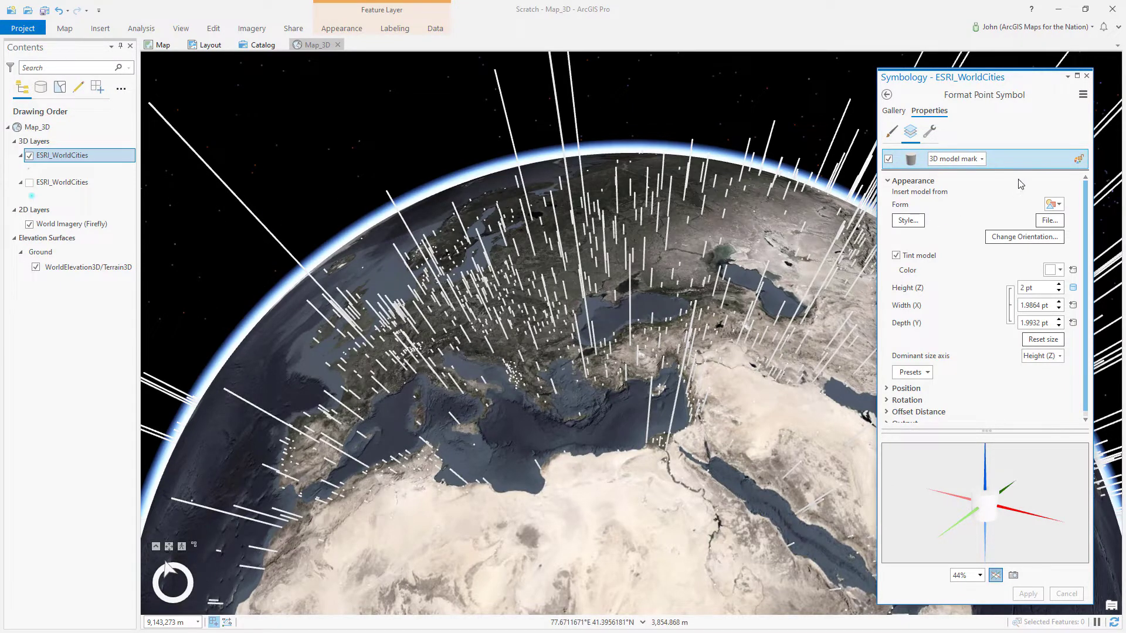
# Step: Duplicate the 3D model mark layer and tint the copy cyan (00C5FF)
pyautogui.click(928, 133)
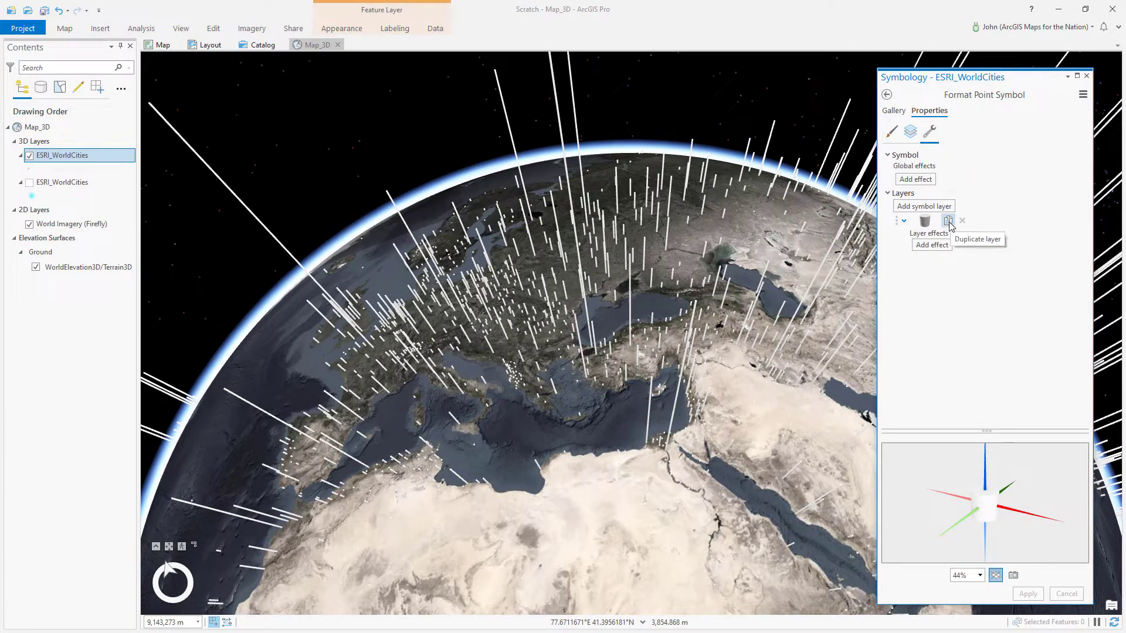
pyautogui.click(948, 222)
pyautogui.click(911, 135)
pyautogui.click(1011, 188)
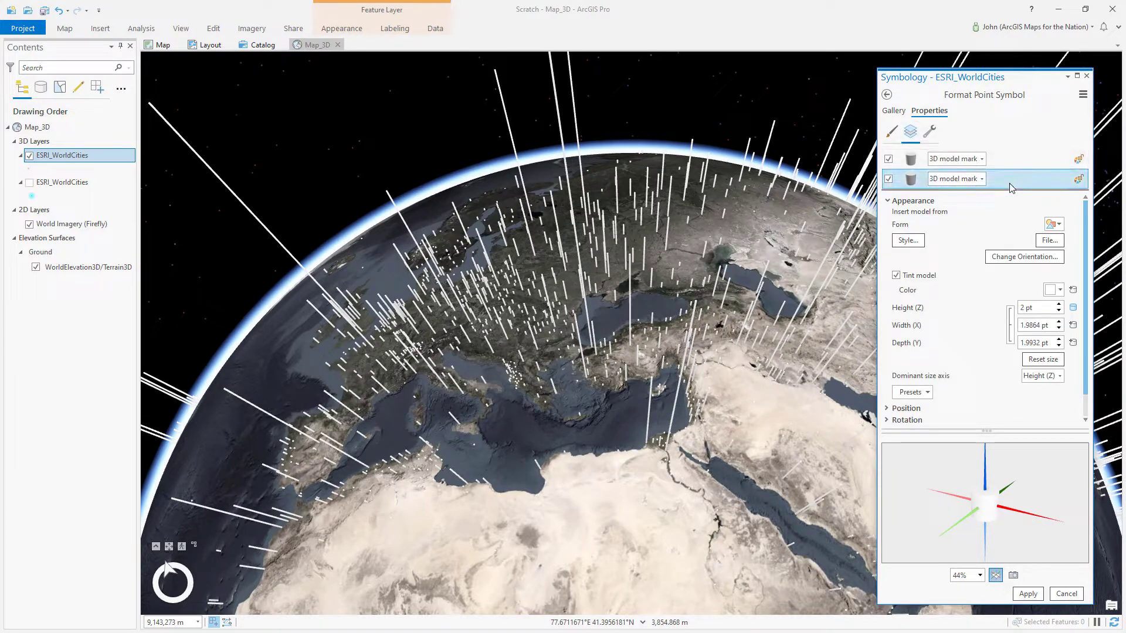
pyautogui.click(1050, 290)
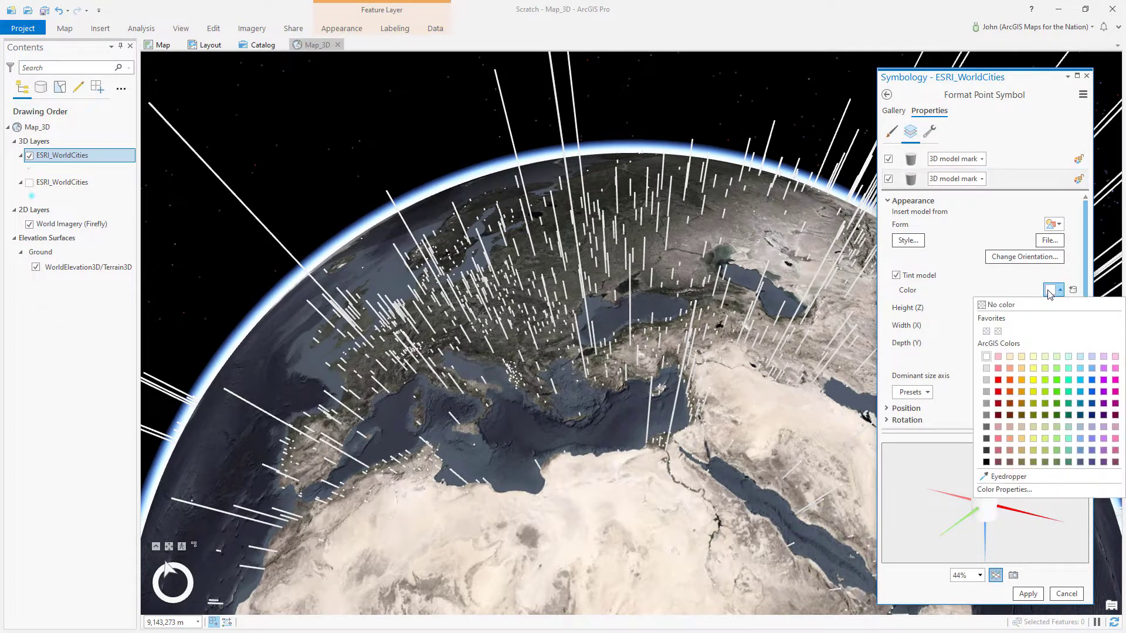
pyautogui.click(1079, 379)
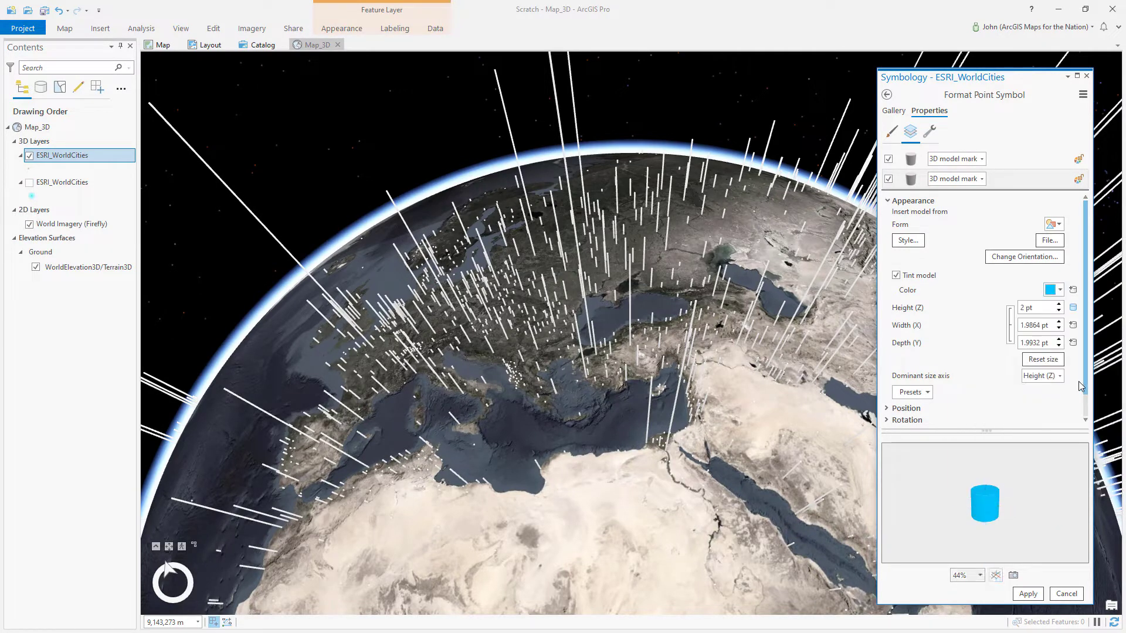
# Step: Set the cyan tint's transparency to 90% in Color Properties
pyautogui.click(1054, 291)
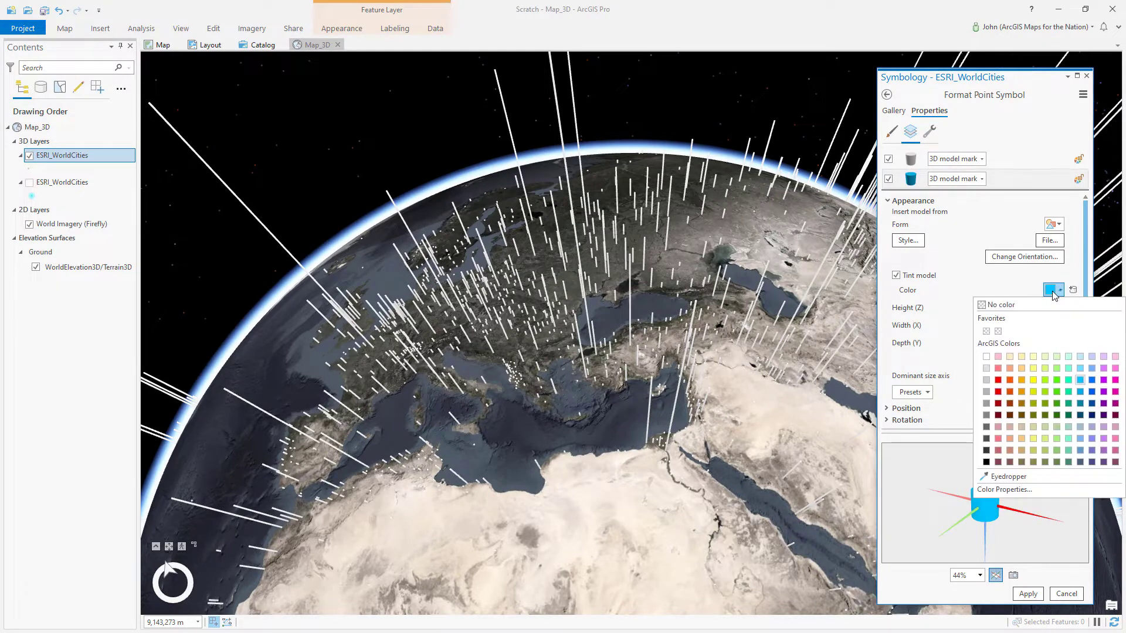
pyautogui.click(1011, 490)
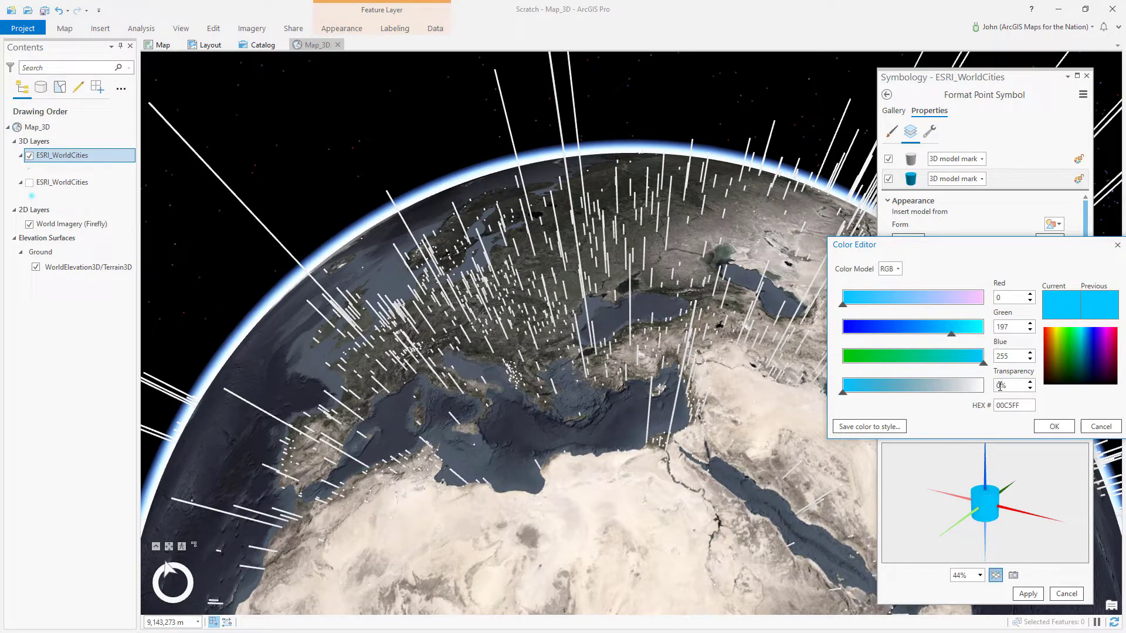
pyautogui.press('Tab')
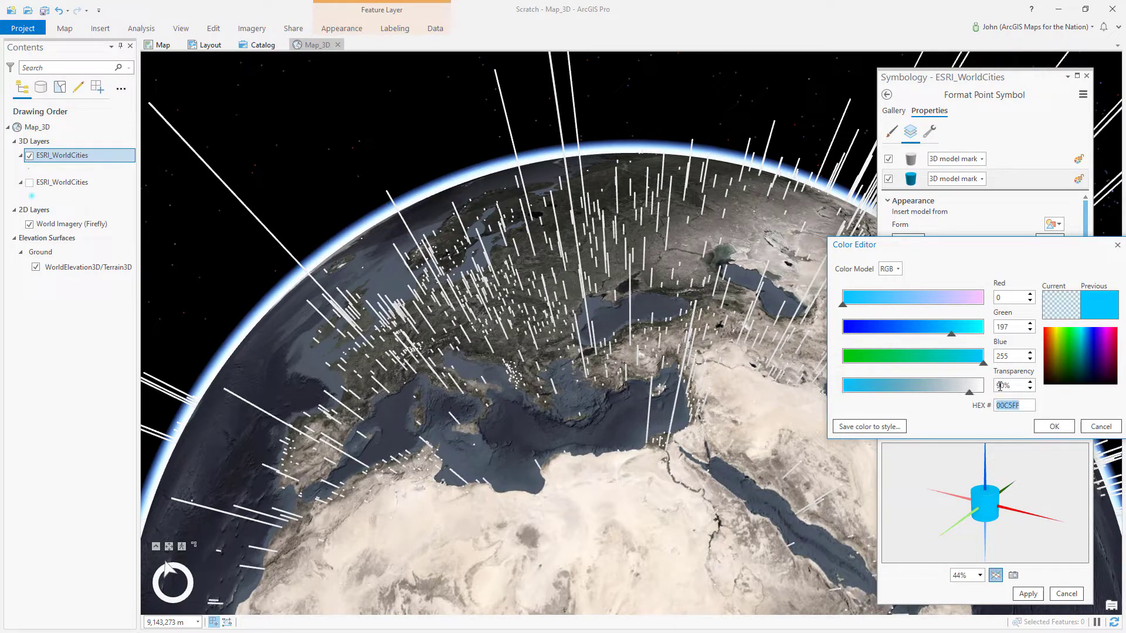
pyautogui.click(1050, 427)
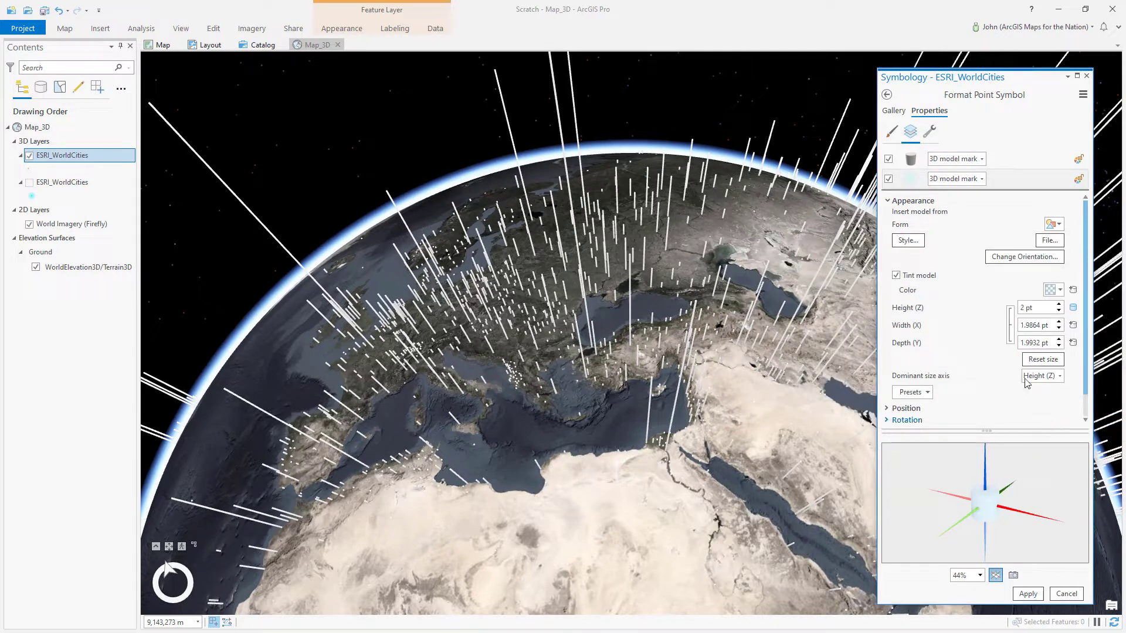
# Step: Raise the cyan cylinder's Height (Z) to 3 pt, apply, and select that layer
pyautogui.click(1059, 305)
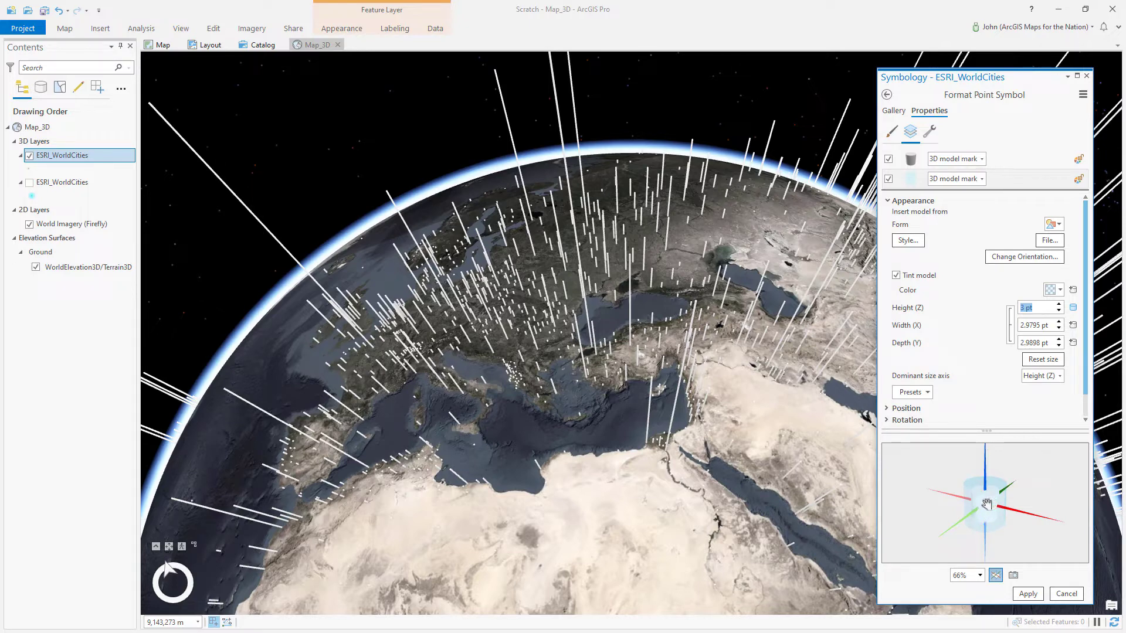
pyautogui.click(1027, 594)
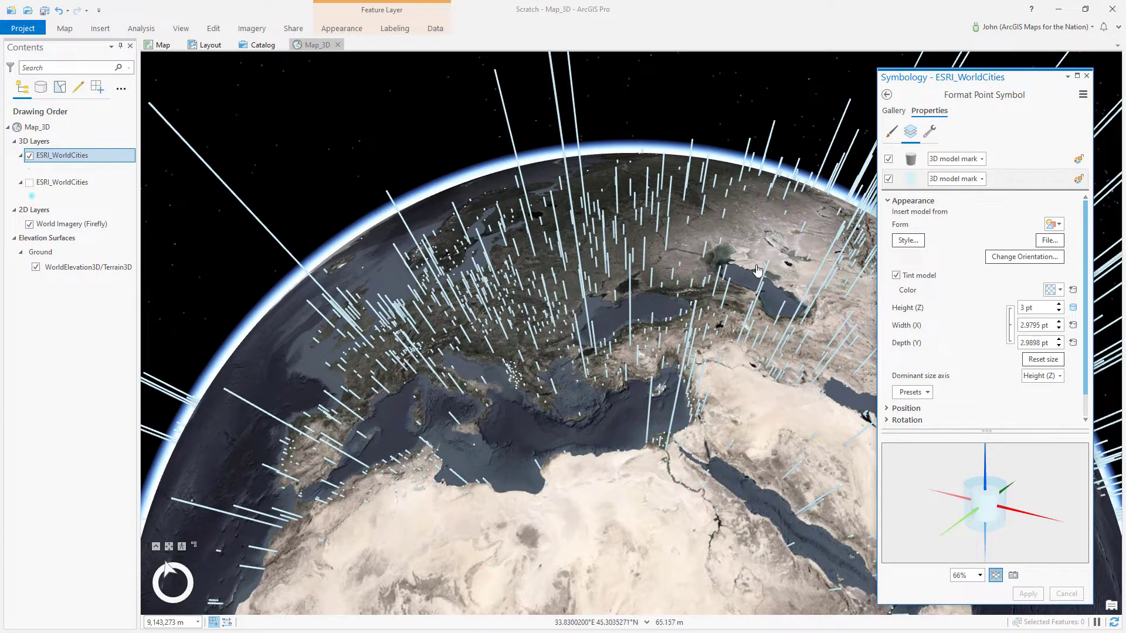
pyautogui.click(997, 182)
# Step: Make three more copies of the translucent cyan cylinder layer, then select the third symbol layer
pyautogui.click(930, 134)
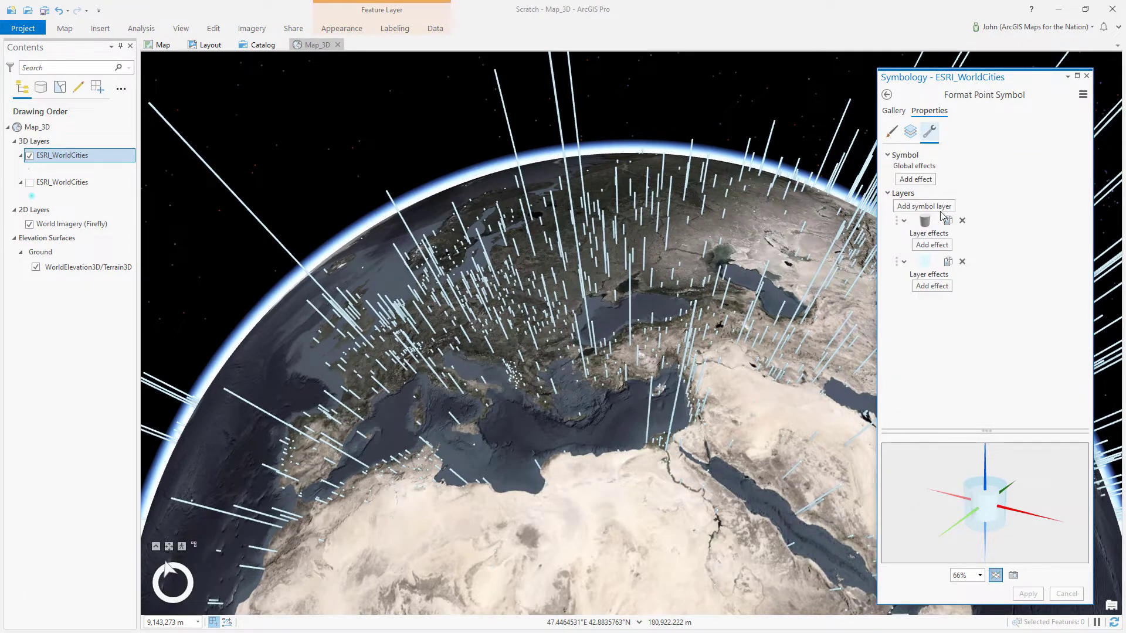
pyautogui.click(948, 262)
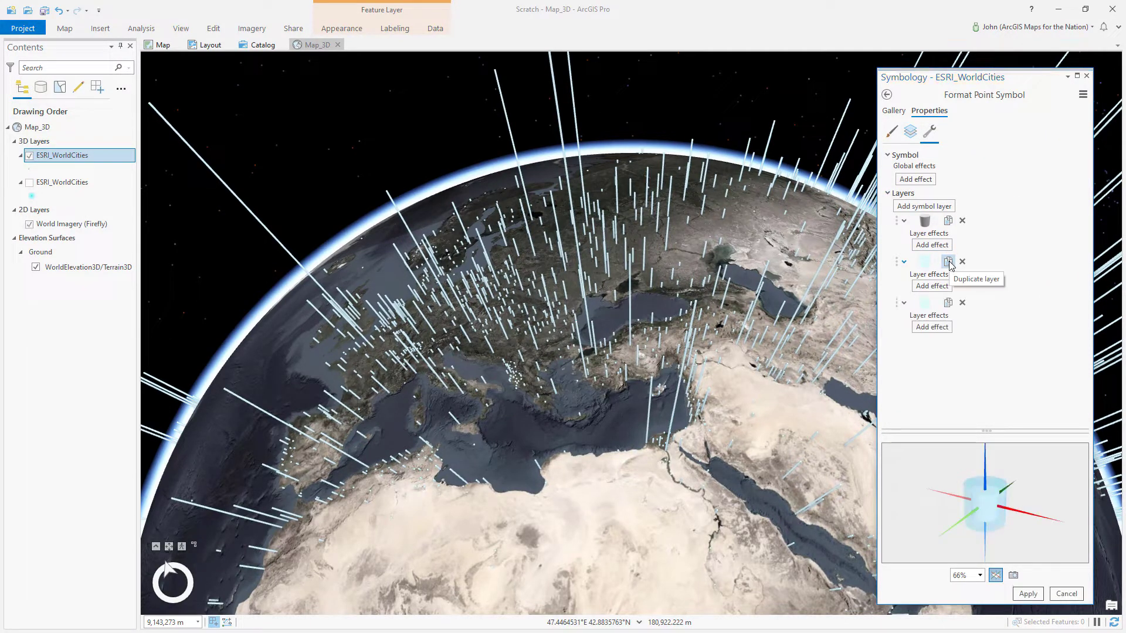
pyautogui.click(947, 303)
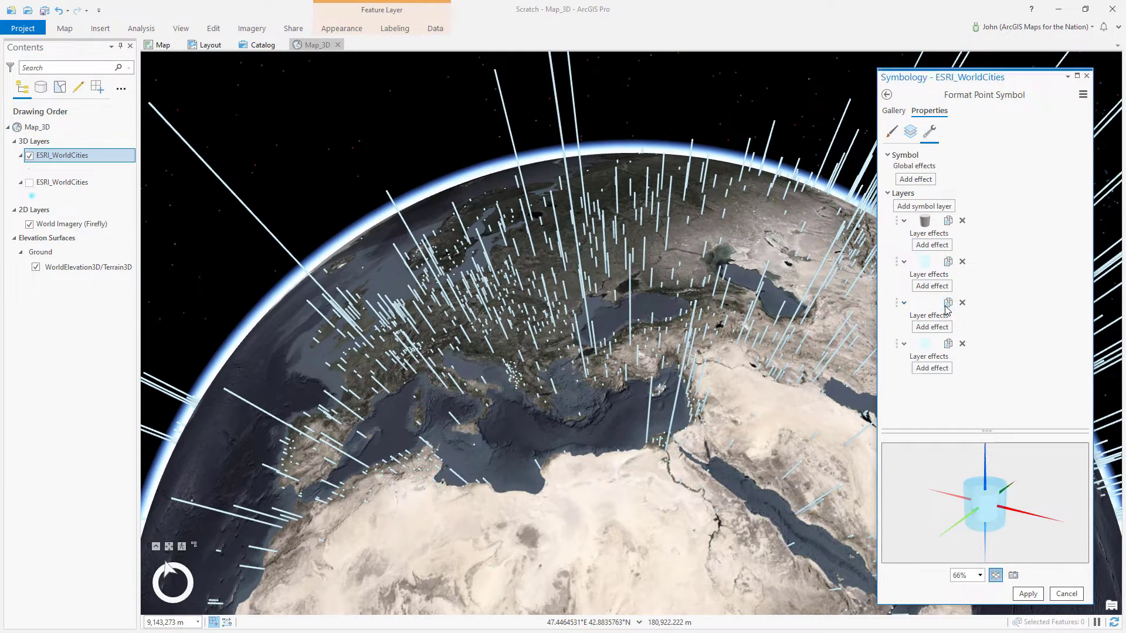
pyautogui.click(948, 344)
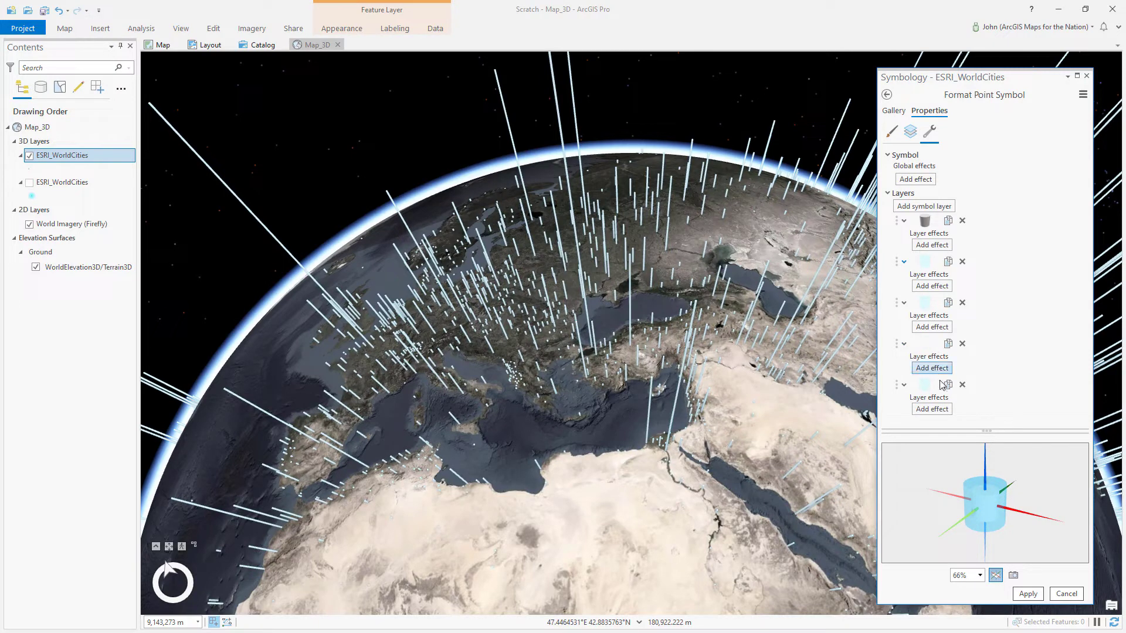
pyautogui.click(909, 133)
pyautogui.click(1010, 194)
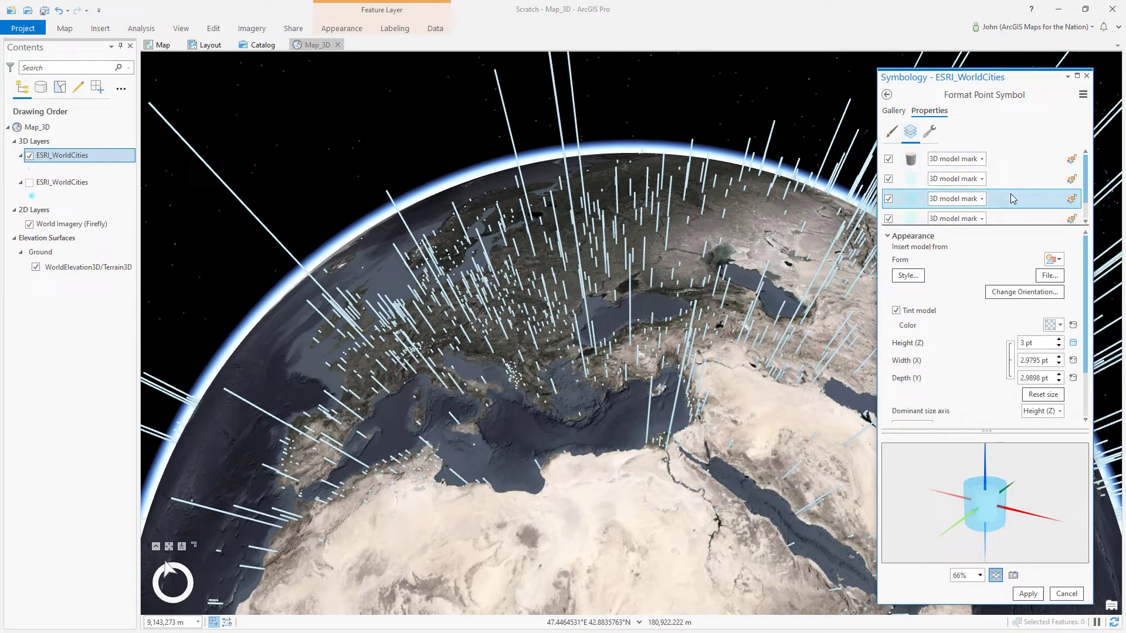
# Step: Raise the third and fourth symbol layers' Height (Z) to 4 pt
pyautogui.click(1058, 340)
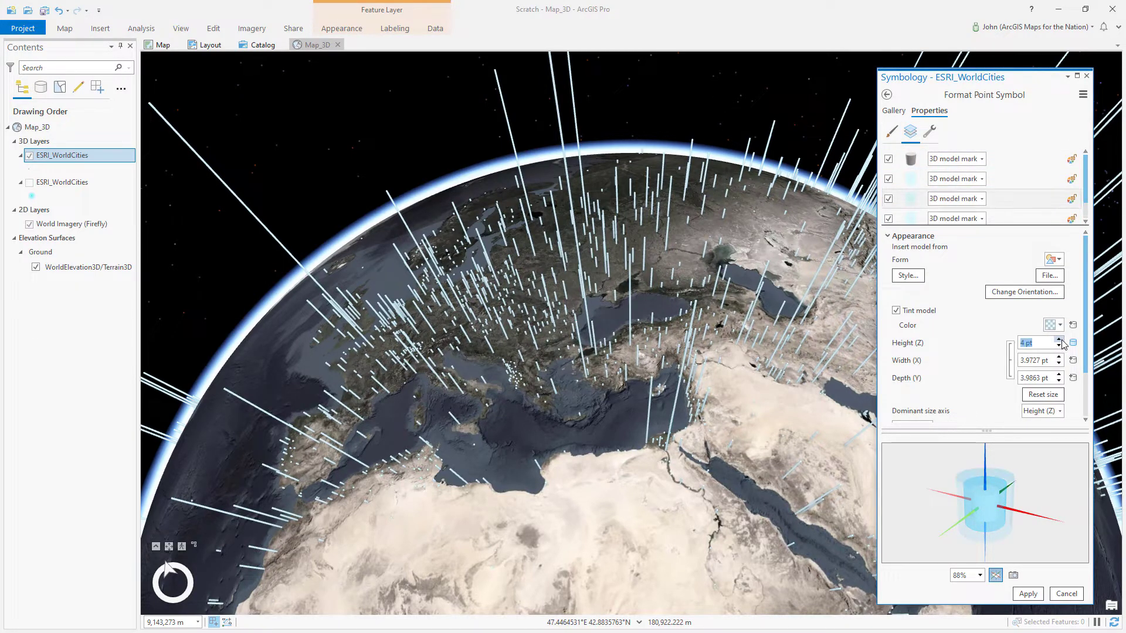
pyautogui.click(993, 219)
pyautogui.click(1058, 340)
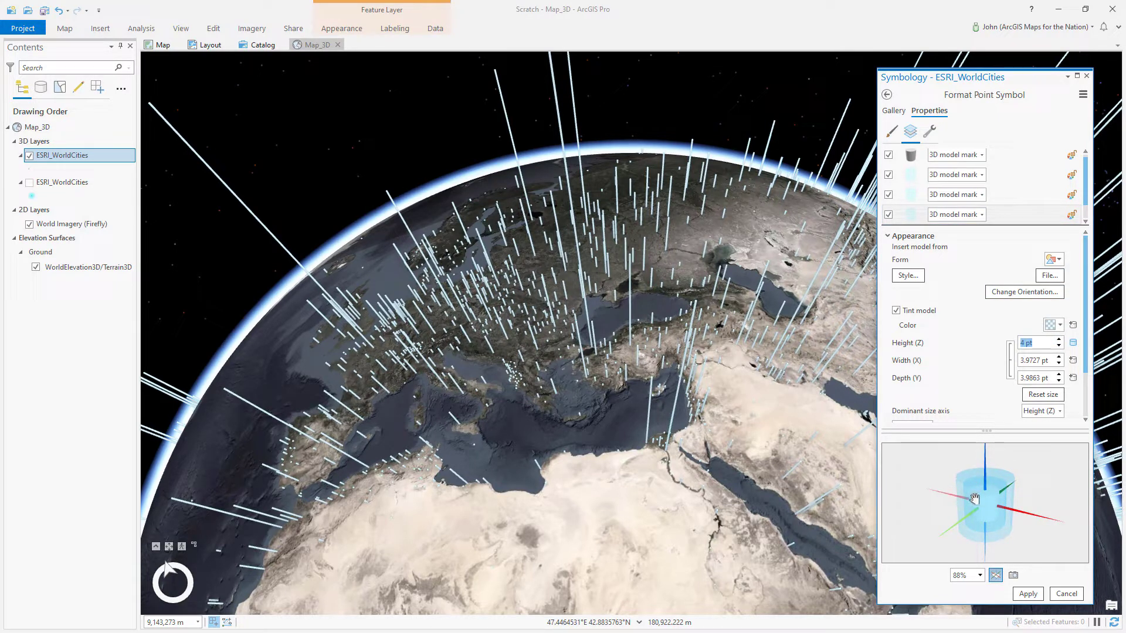
pyautogui.click(1085, 222)
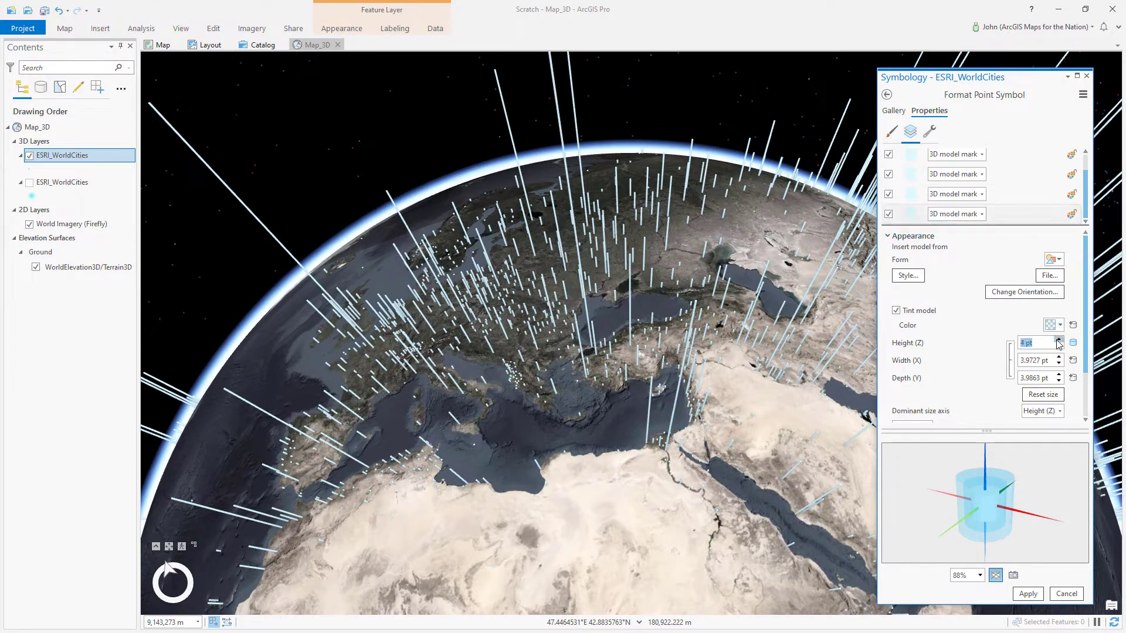
# Step: Compare the symbol layers' sizes and raise the fourth layer's height to 5 pt
pyautogui.click(1006, 157)
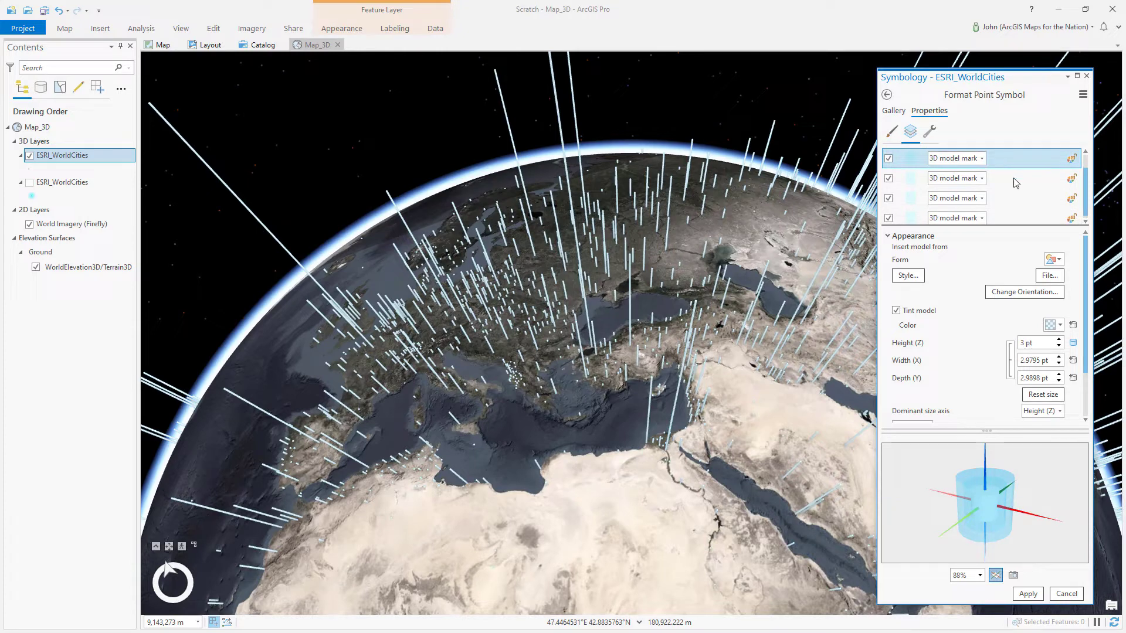
pyautogui.click(1043, 179)
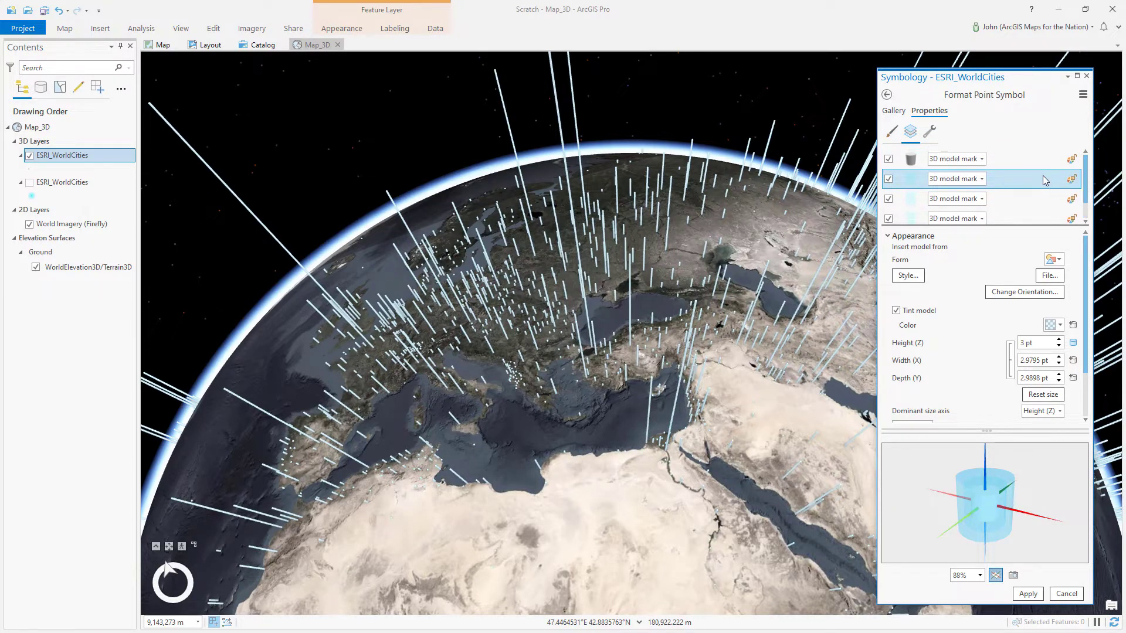
pyautogui.click(1030, 164)
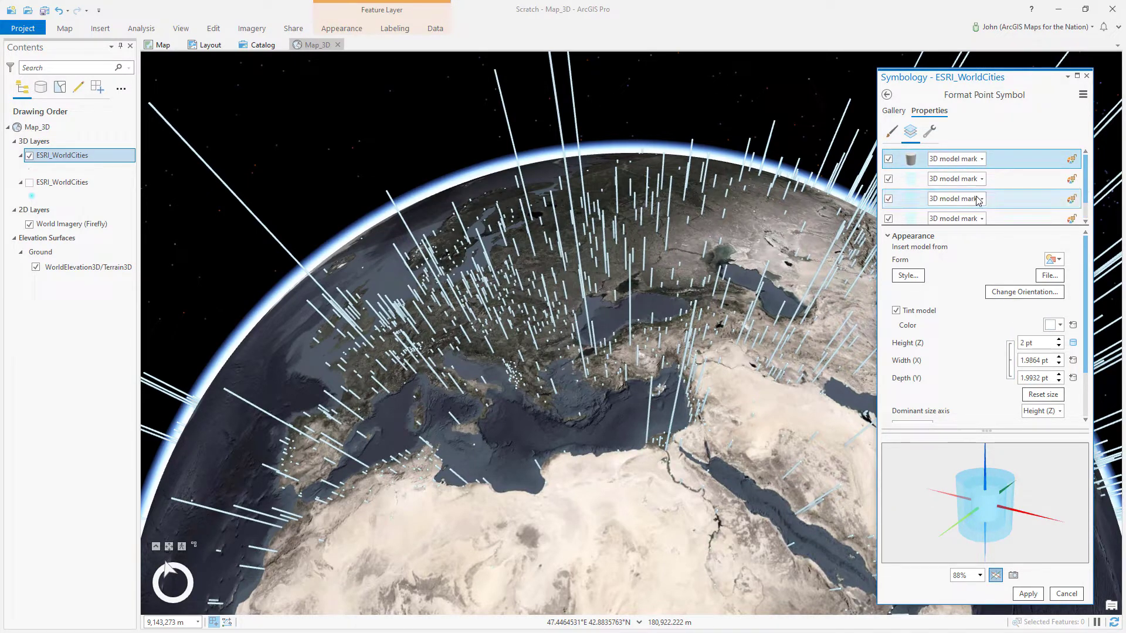
pyautogui.click(1001, 176)
pyautogui.click(1003, 200)
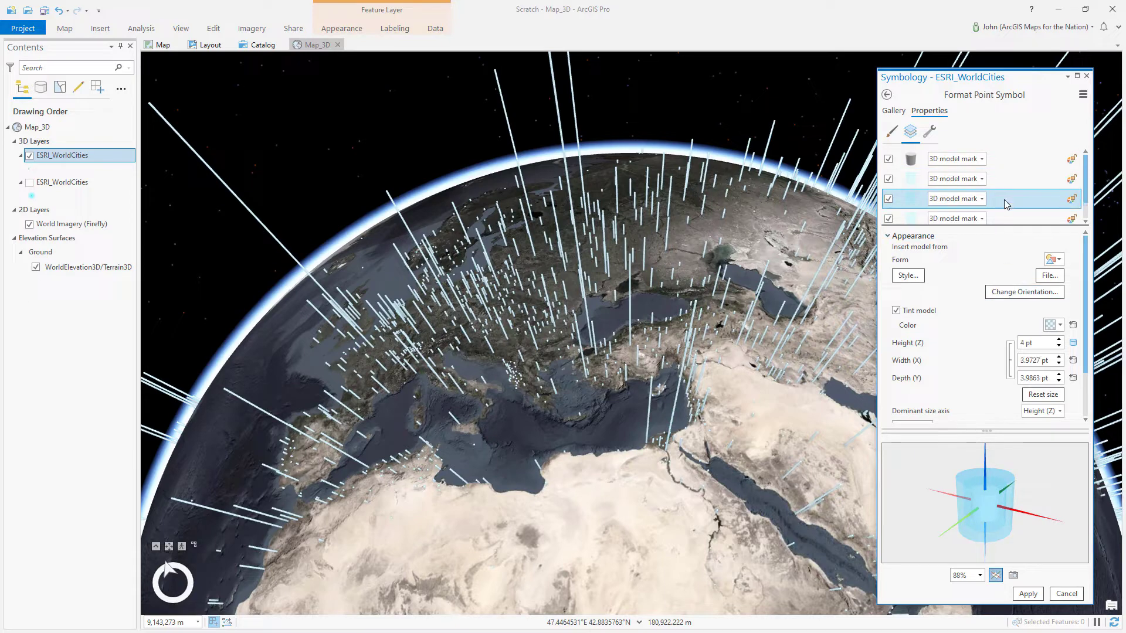
pyautogui.click(1004, 219)
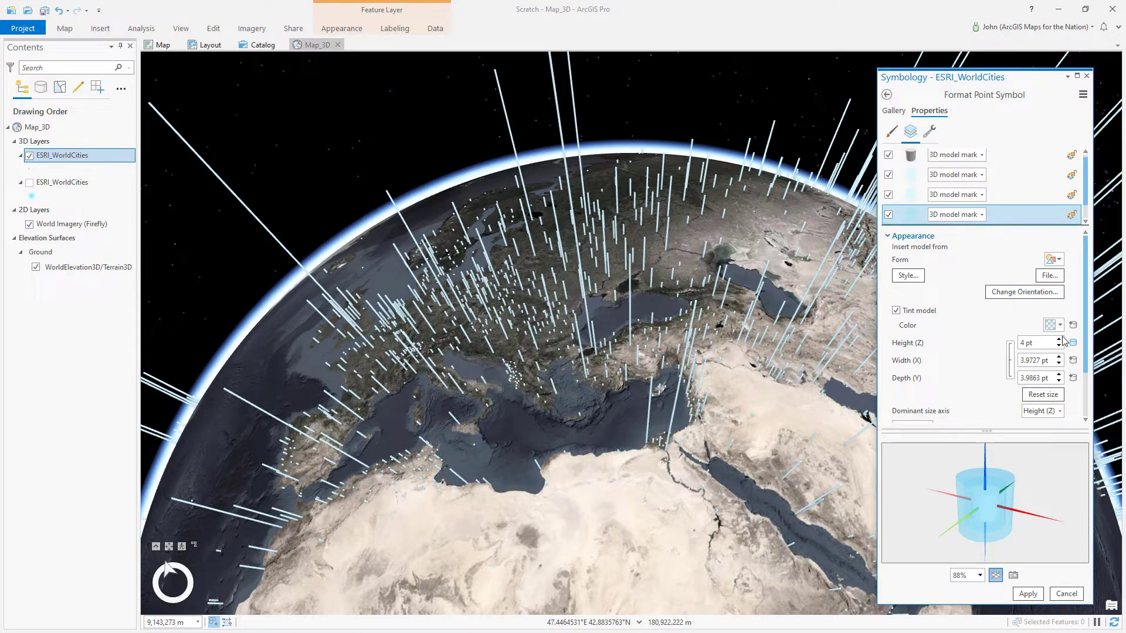
pyautogui.click(1059, 340)
# Step: Raise the bottom cylinder layer's height to 6 pt and tilt the preview to inspect it
pyautogui.click(1085, 221)
pyautogui.click(1023, 214)
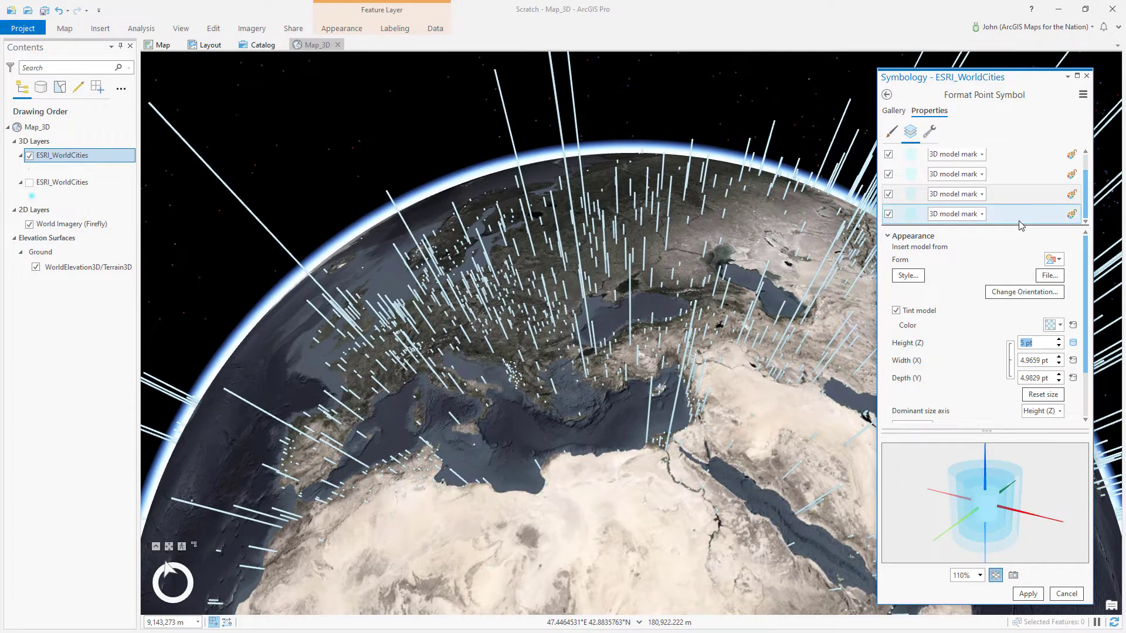
pyautogui.doubleClick(1058, 340)
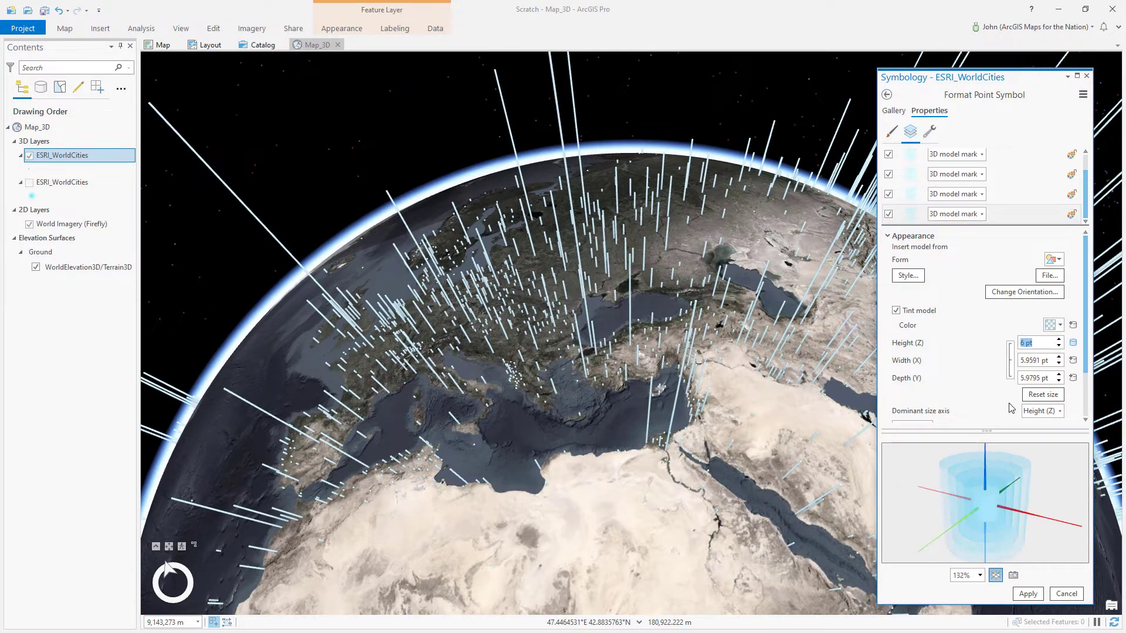
pyautogui.moveTo(987, 519); pyautogui.dragTo(988, 503)
pyautogui.scroll(5, 988, 503)
pyautogui.scroll(-10, 990, 510)
pyautogui.scroll(6, 990, 510)
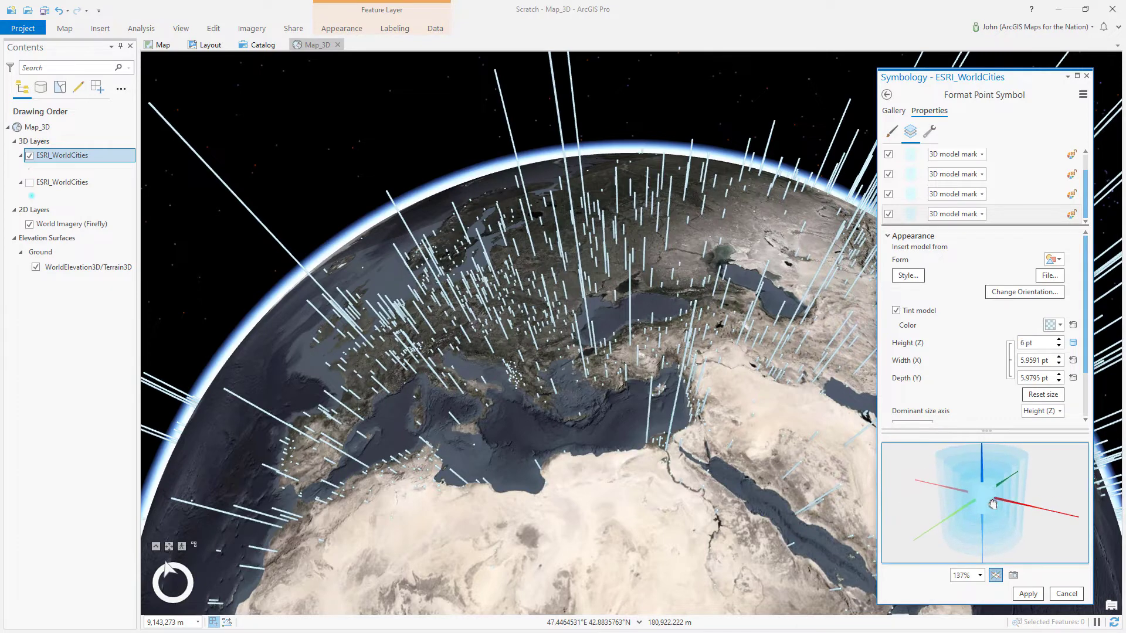
pyautogui.click(1026, 595)
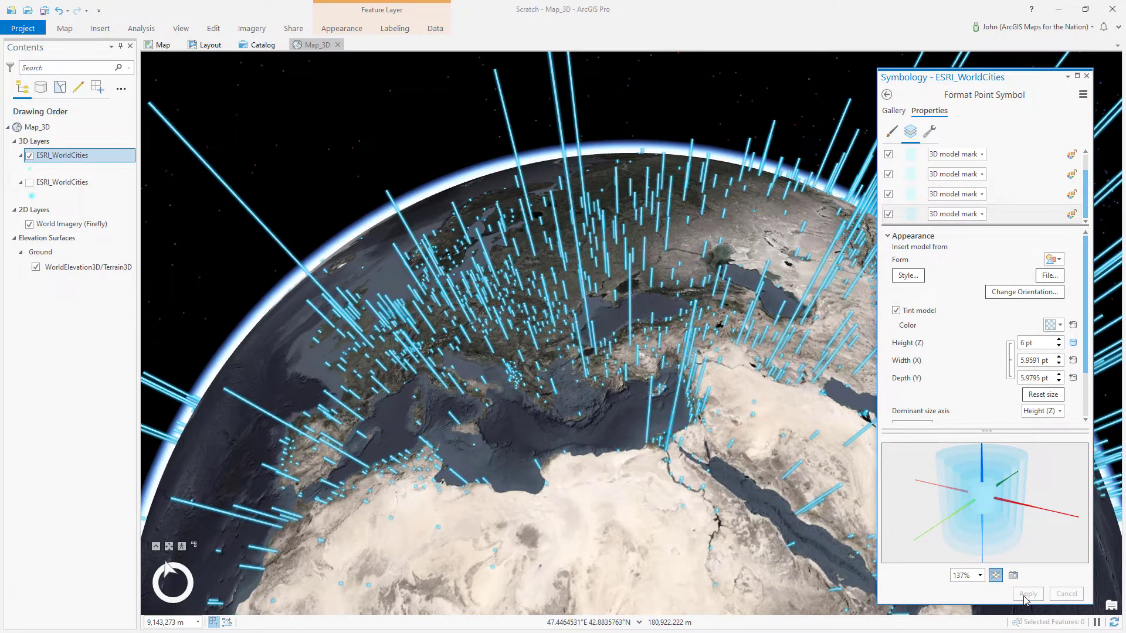
pyautogui.moveTo(485, 362); pyautogui.dragTo(533, 288)
pyautogui.scroll(2, 533, 373)
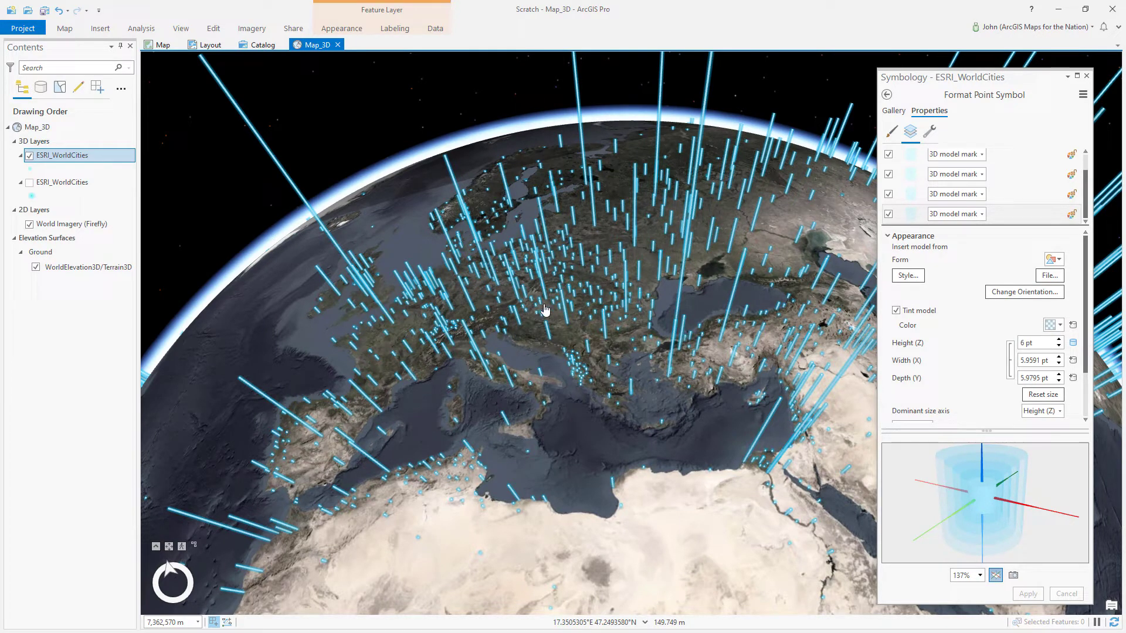
pyautogui.moveTo(1086, 170); pyautogui.dragTo(1088, 168)
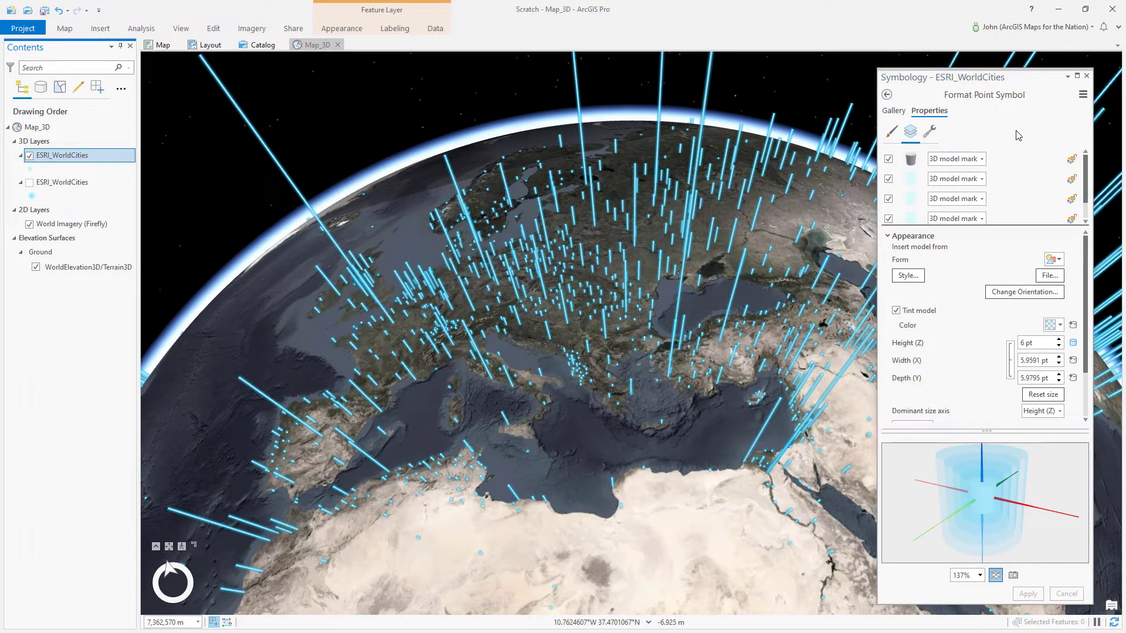
pyautogui.click(1033, 121)
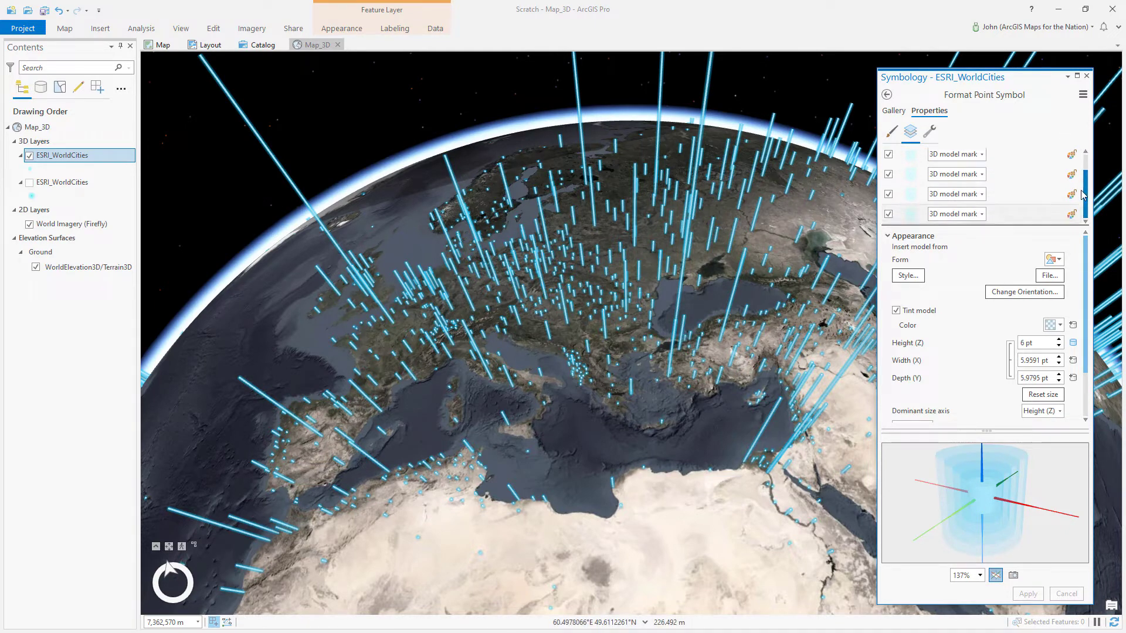
# Step: Add a black circle shape marker layer, move it beneath the cylinder layers, and select it
pyautogui.click(929, 135)
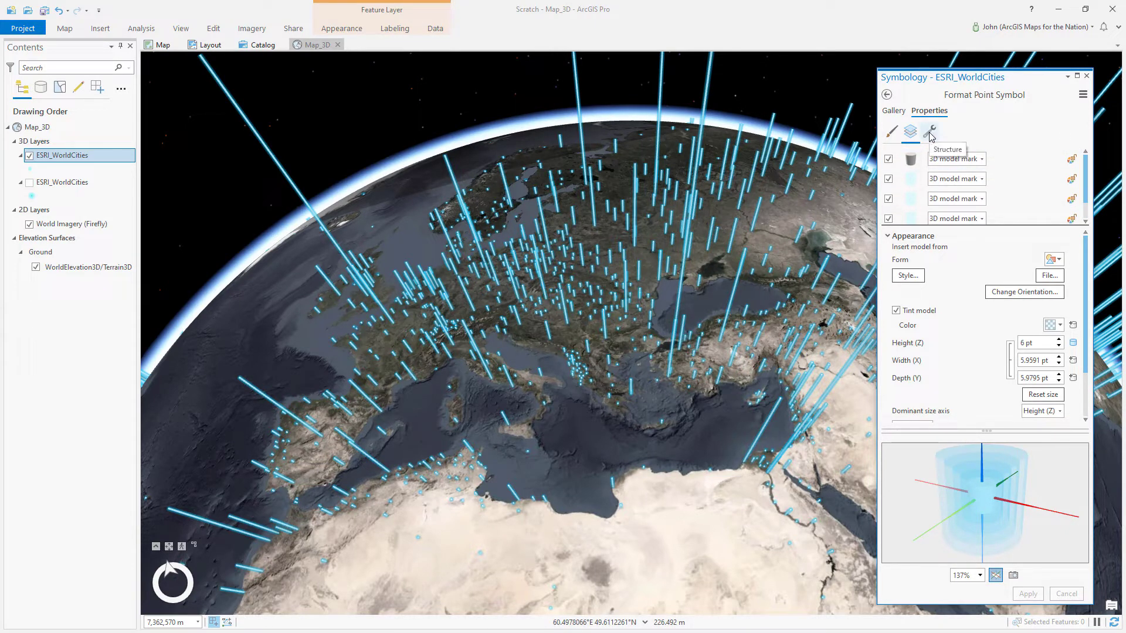
pyautogui.click(924, 206)
pyautogui.click(922, 223)
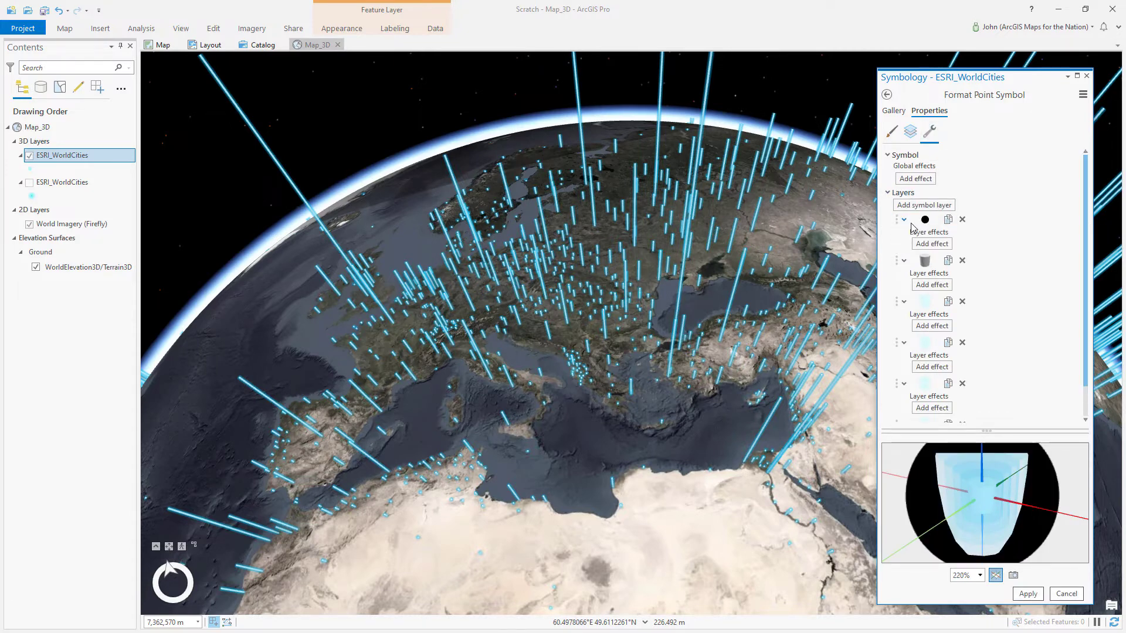
pyautogui.moveTo(896, 225); pyautogui.dragTo(921, 356)
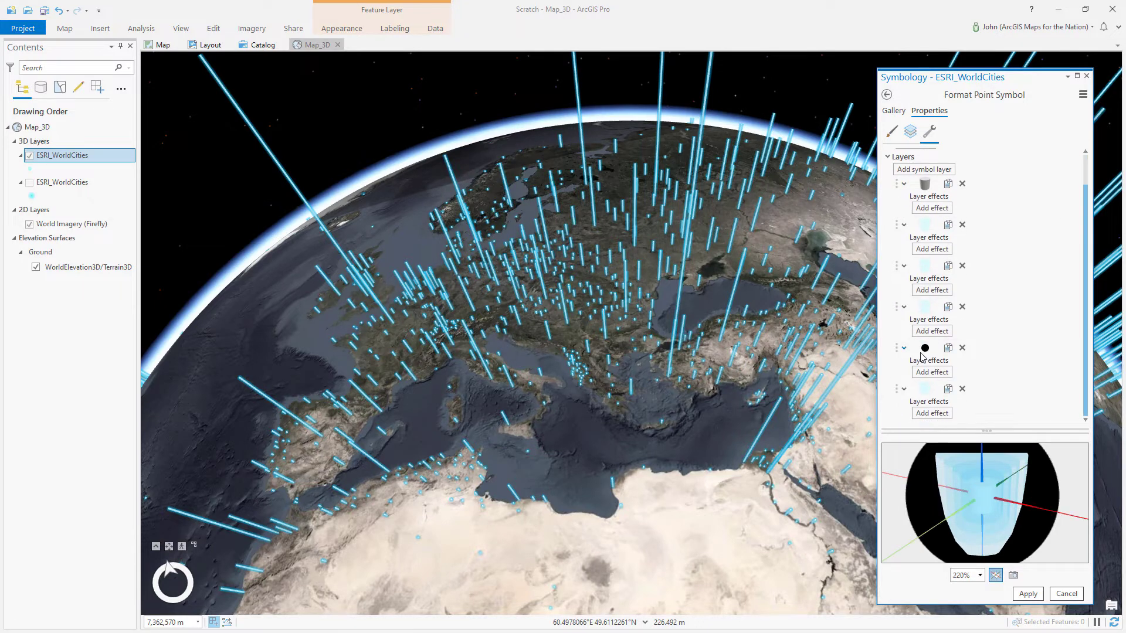
pyautogui.click(912, 134)
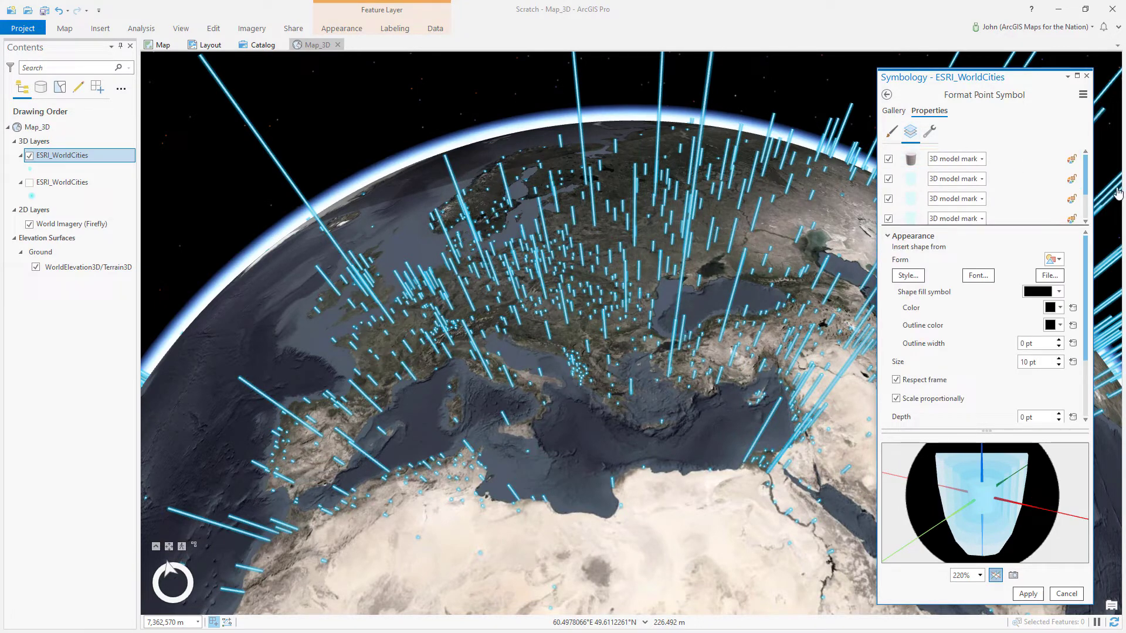
pyautogui.scroll(-1, 1083, 200)
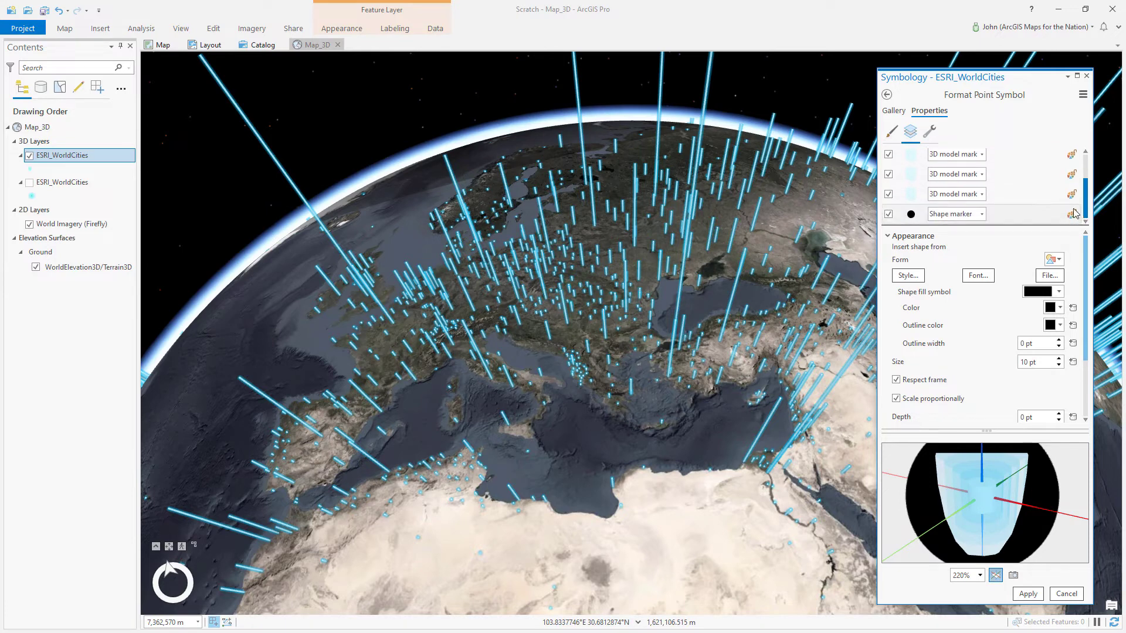
pyautogui.click(1016, 216)
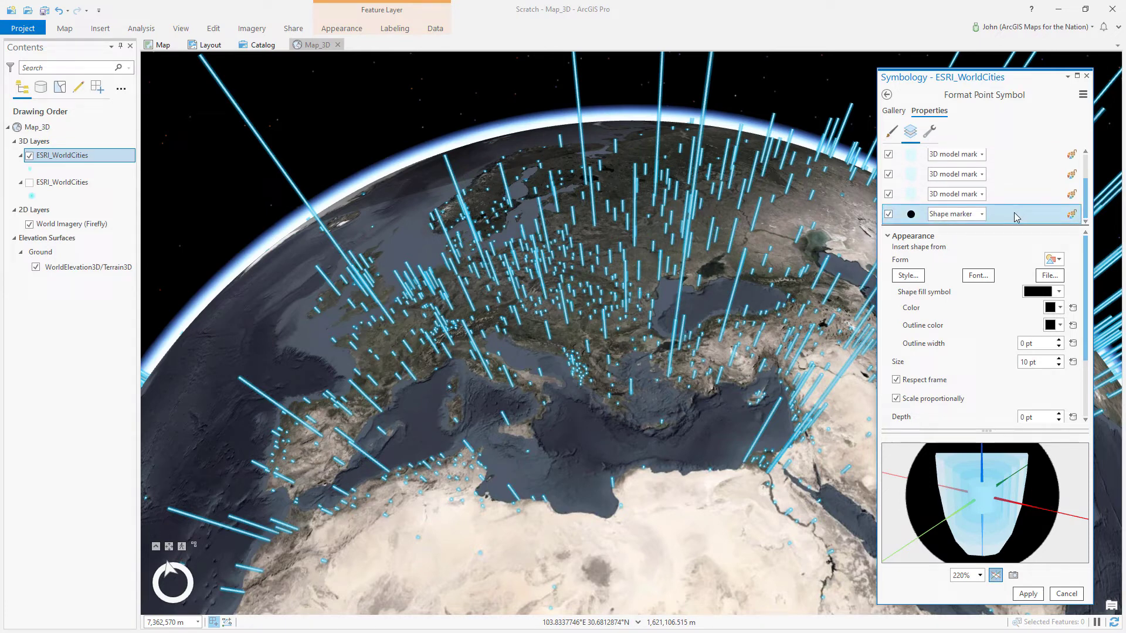
pyautogui.click(1058, 292)
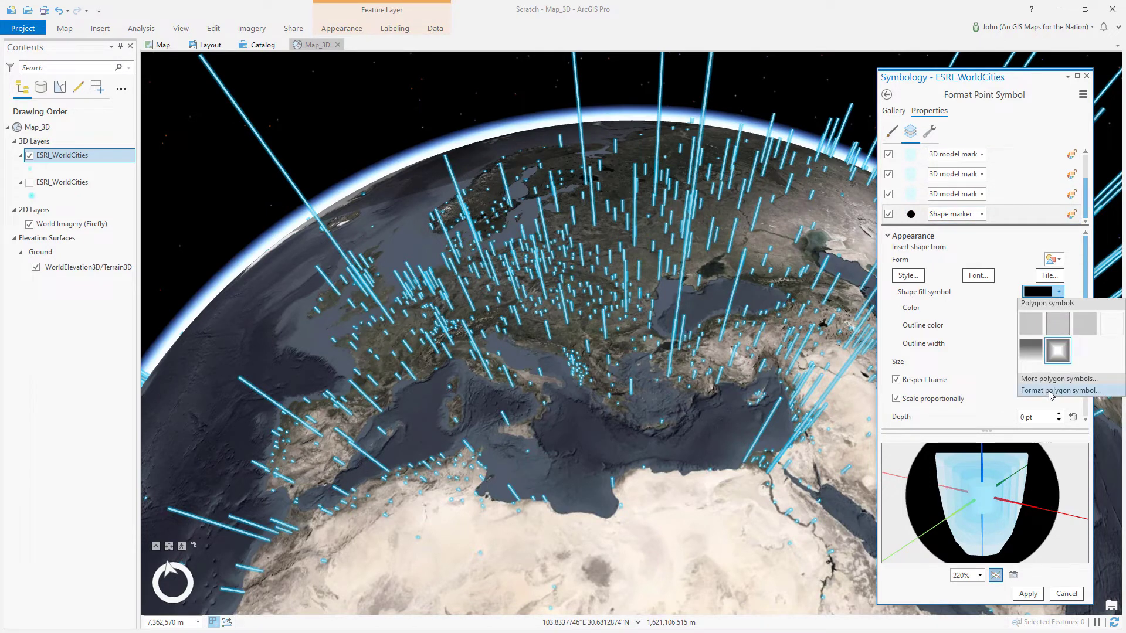
# Step: Replace the marker's solid black fill with a gradient fill, Circular direction, Continuous type
pyautogui.click(1050, 391)
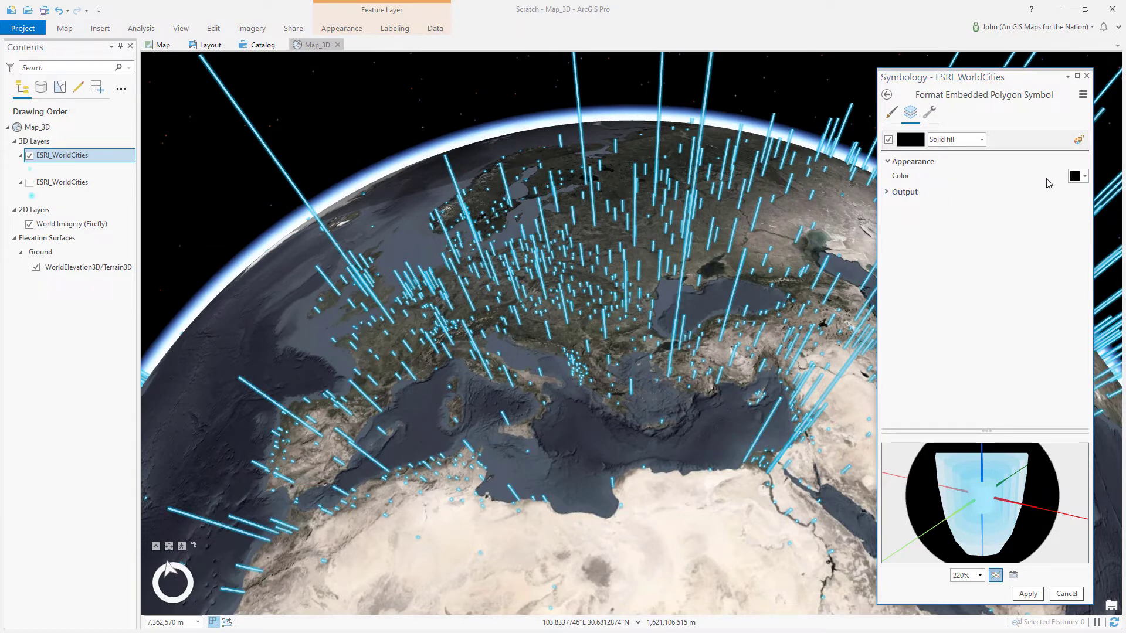
pyautogui.click(982, 139)
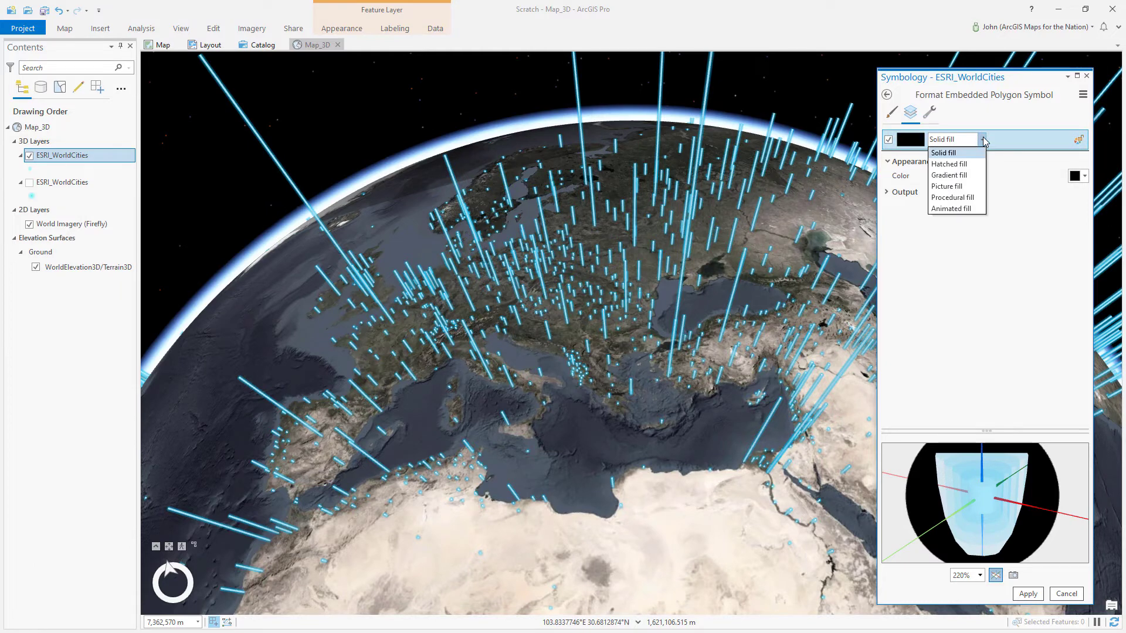
pyautogui.click(963, 184)
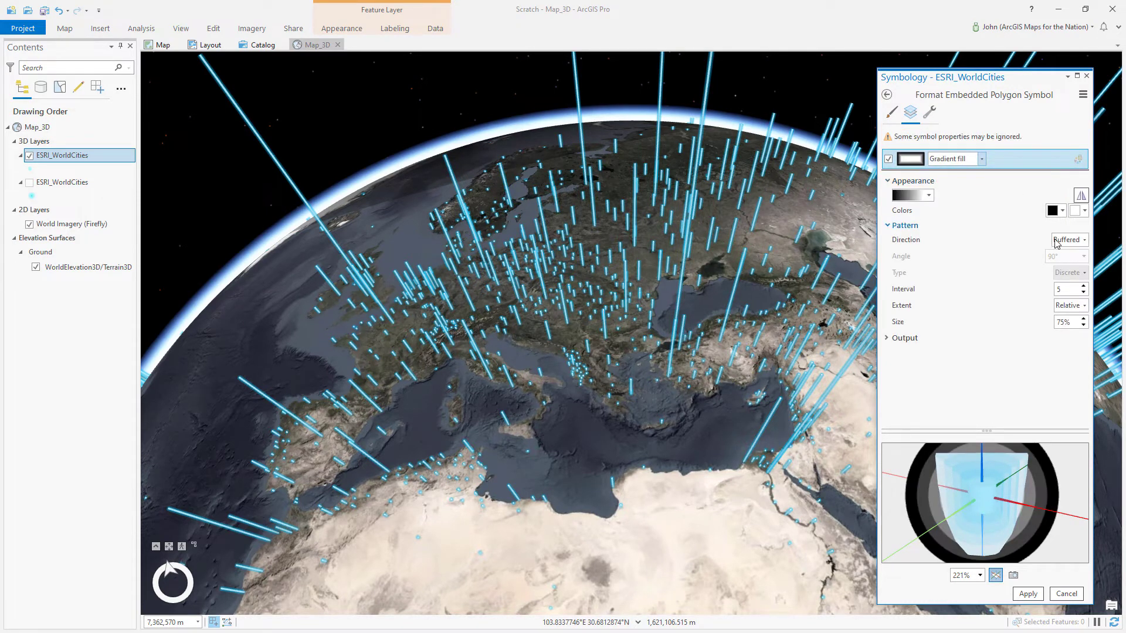
pyautogui.click(1065, 240)
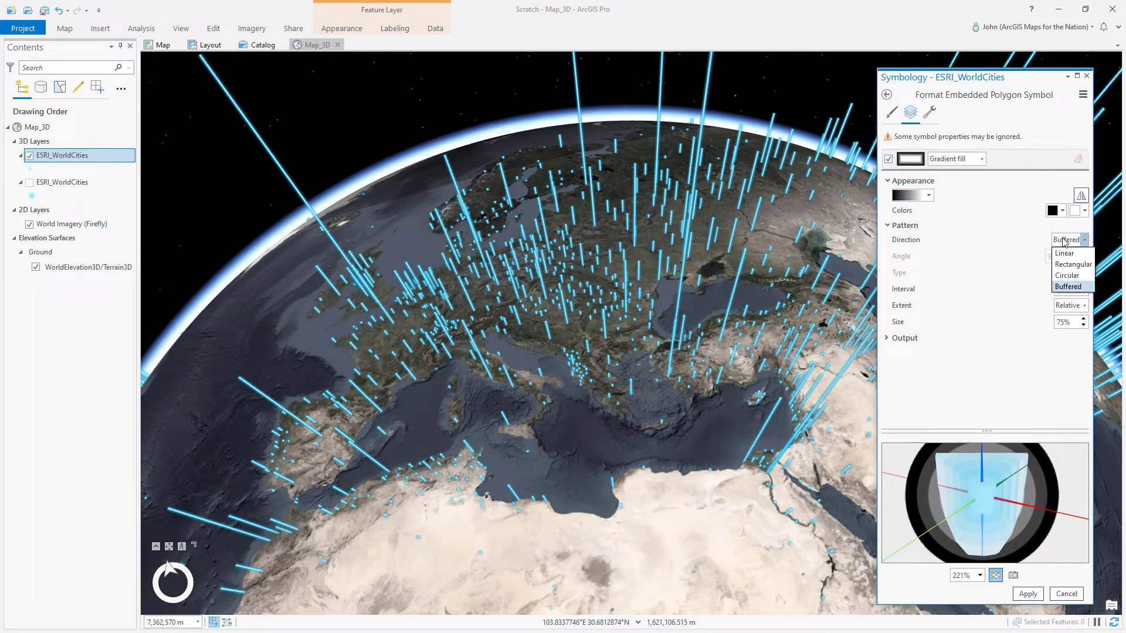
pyautogui.click(1069, 277)
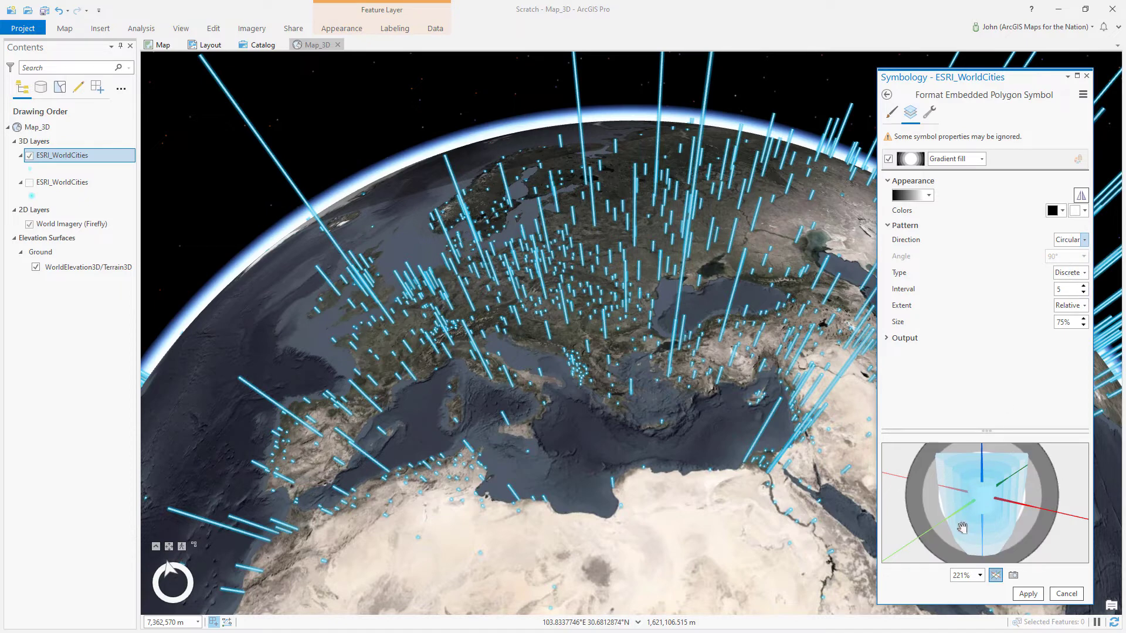
pyautogui.click(1069, 272)
pyautogui.click(1058, 298)
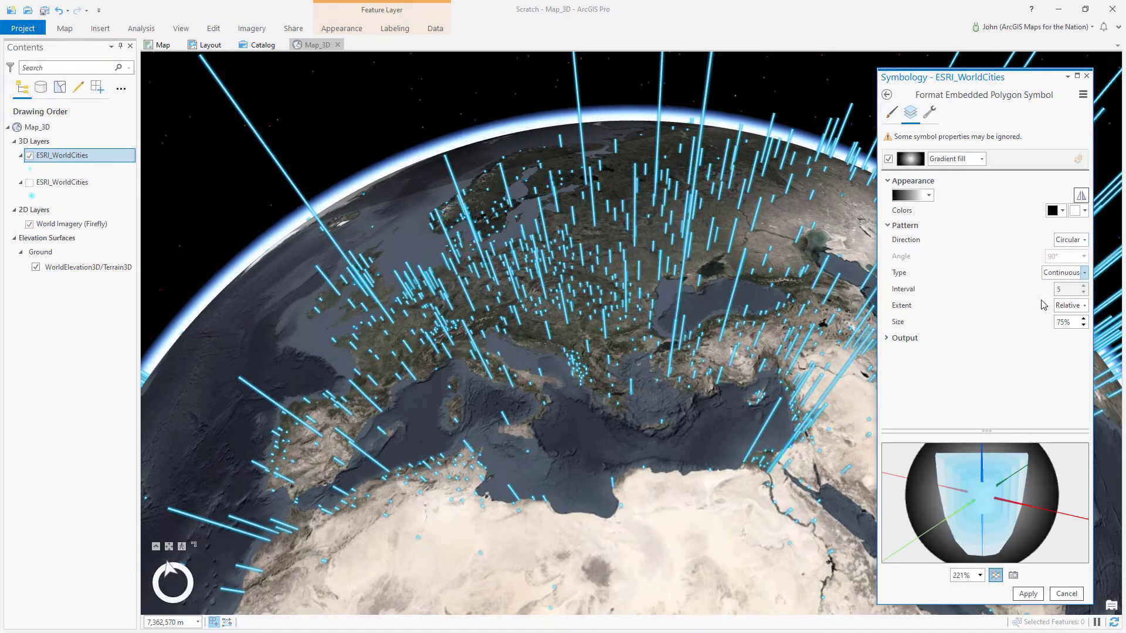
pyautogui.click(1052, 212)
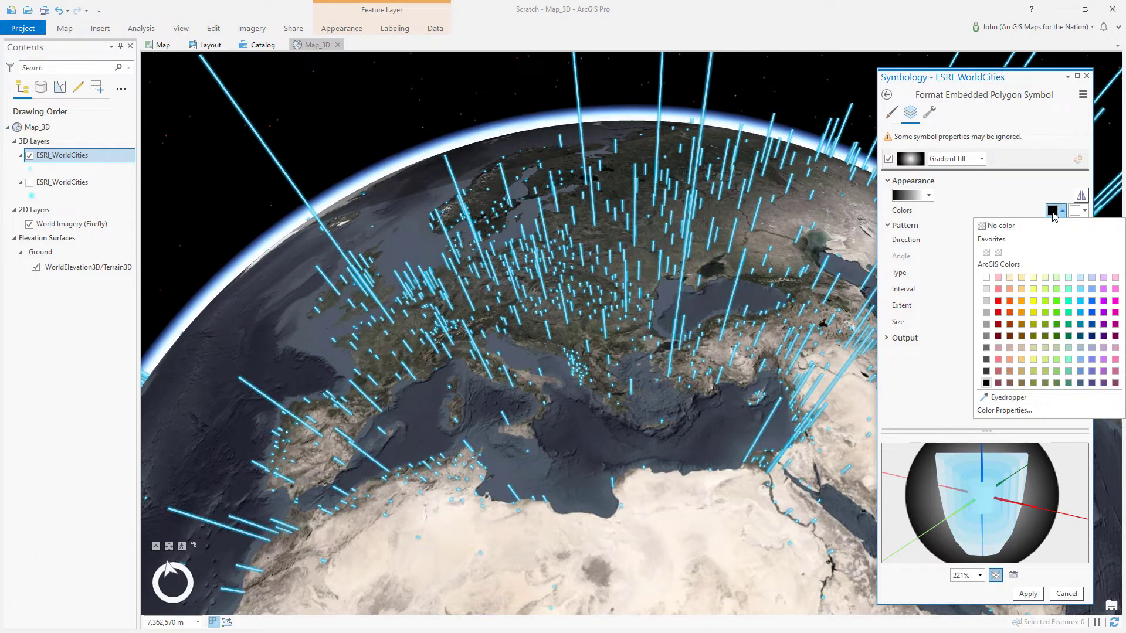
# Step: Set the gradient's first colour to Big Sky Blue with raised transparency and apply the symbol
pyautogui.click(1080, 302)
pyautogui.click(1054, 211)
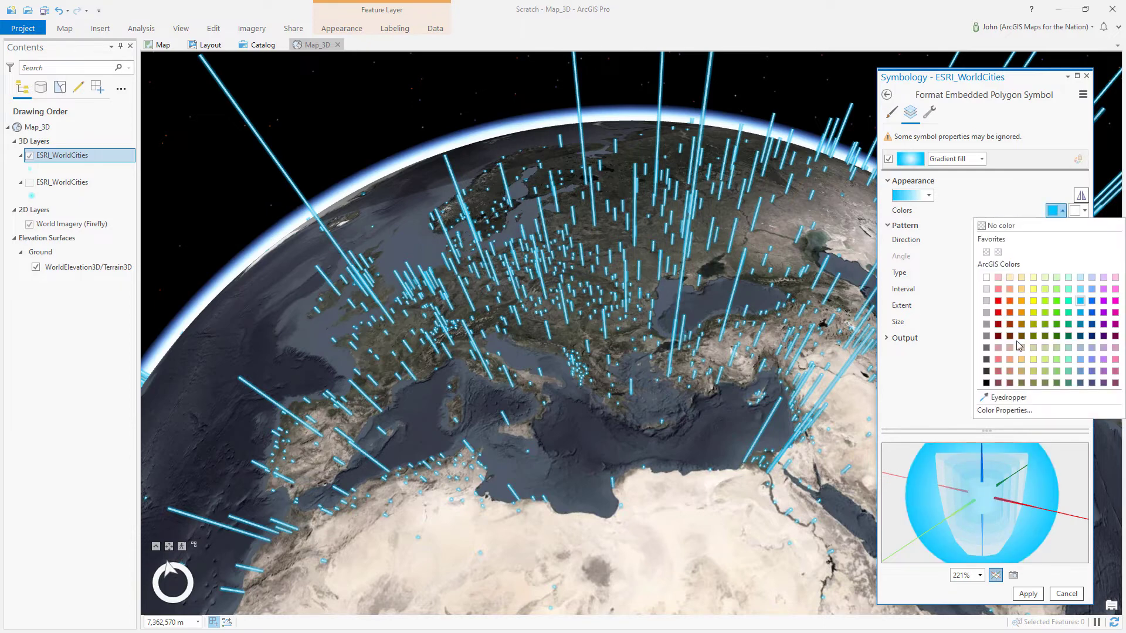
pyautogui.click(1004, 410)
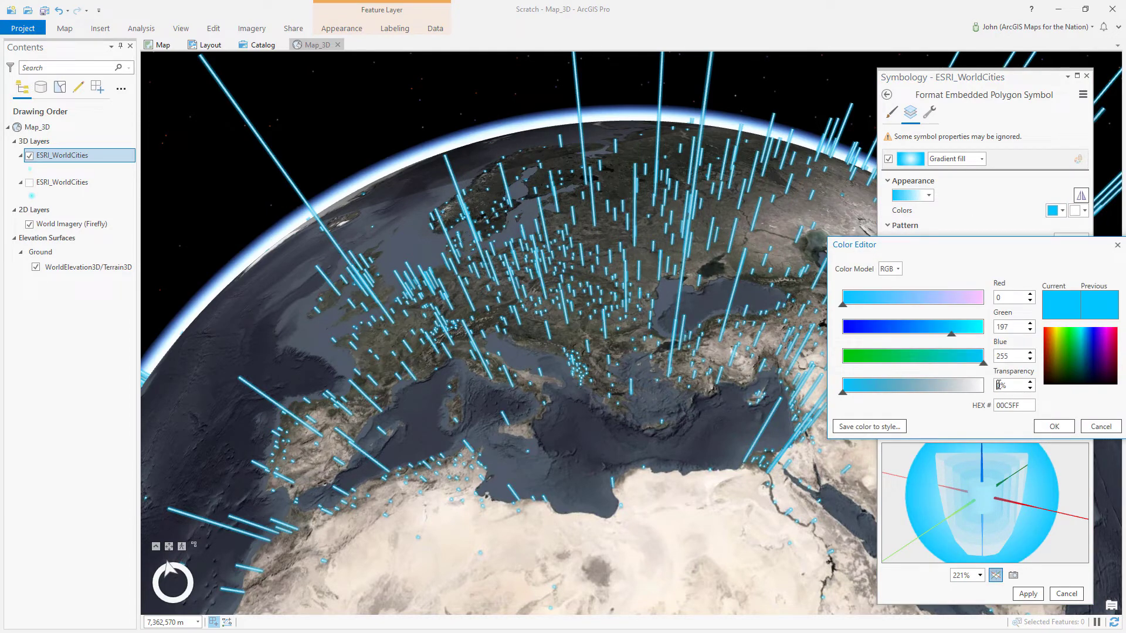
pyautogui.write('0')
pyautogui.click(1053, 427)
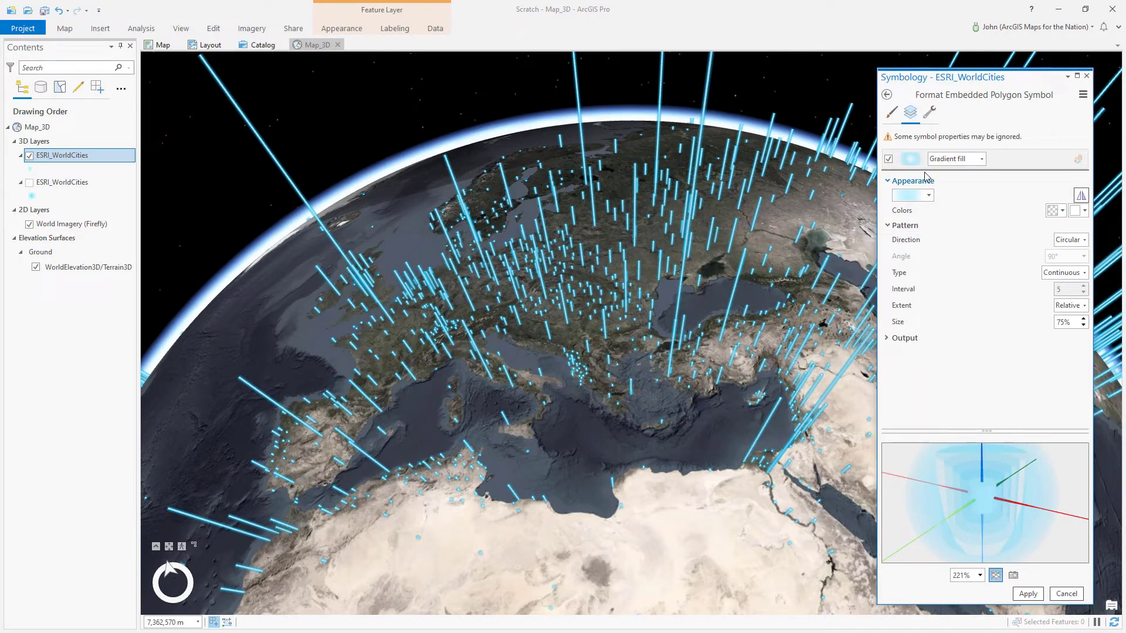
pyautogui.click(1028, 594)
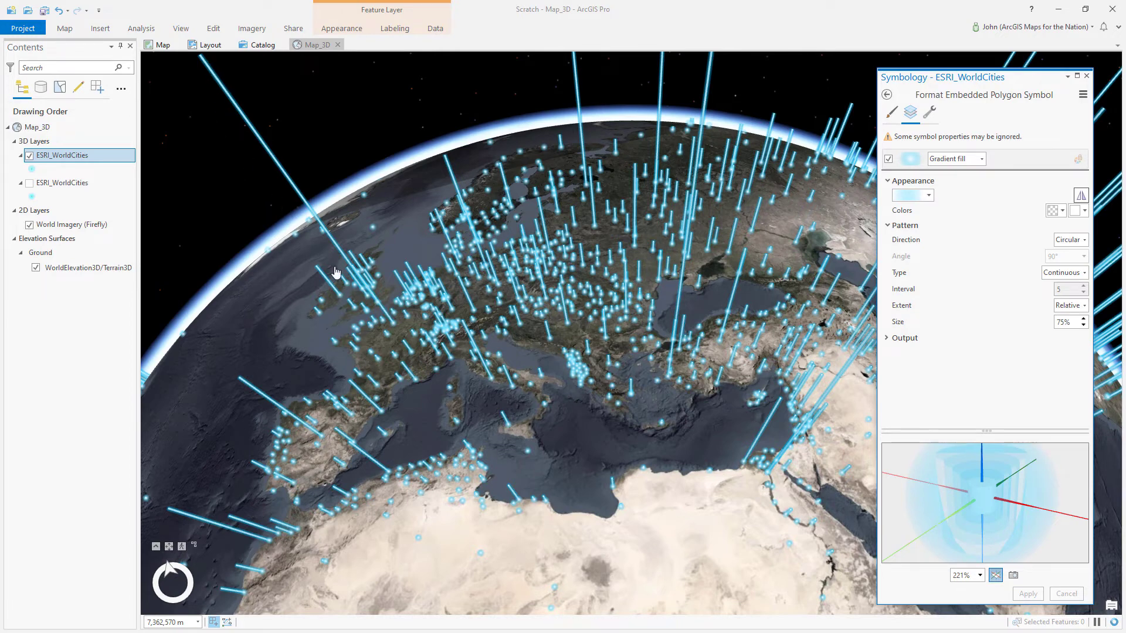
# Step: Zoom into Europe and pan toward the Middle East, Mediterranean and North Africa to inspect the markers
pyautogui.scroll(2, 529, 271)
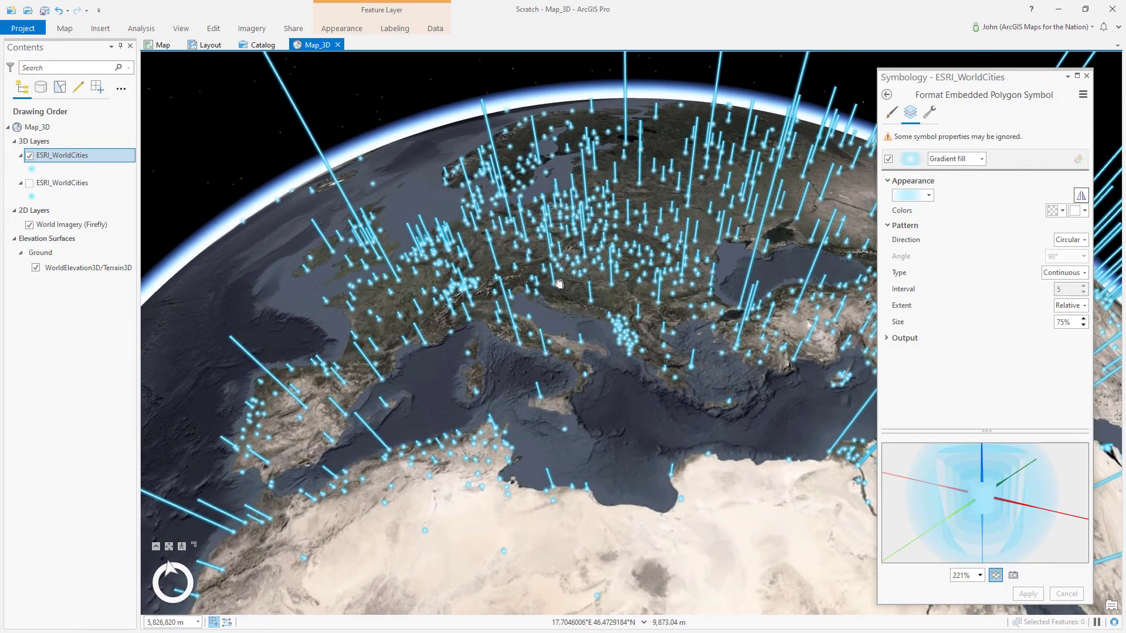
pyautogui.moveTo(559, 284); pyautogui.dragTo(578, 269)
pyautogui.moveTo(545, 328); pyautogui.dragTo(603, 406)
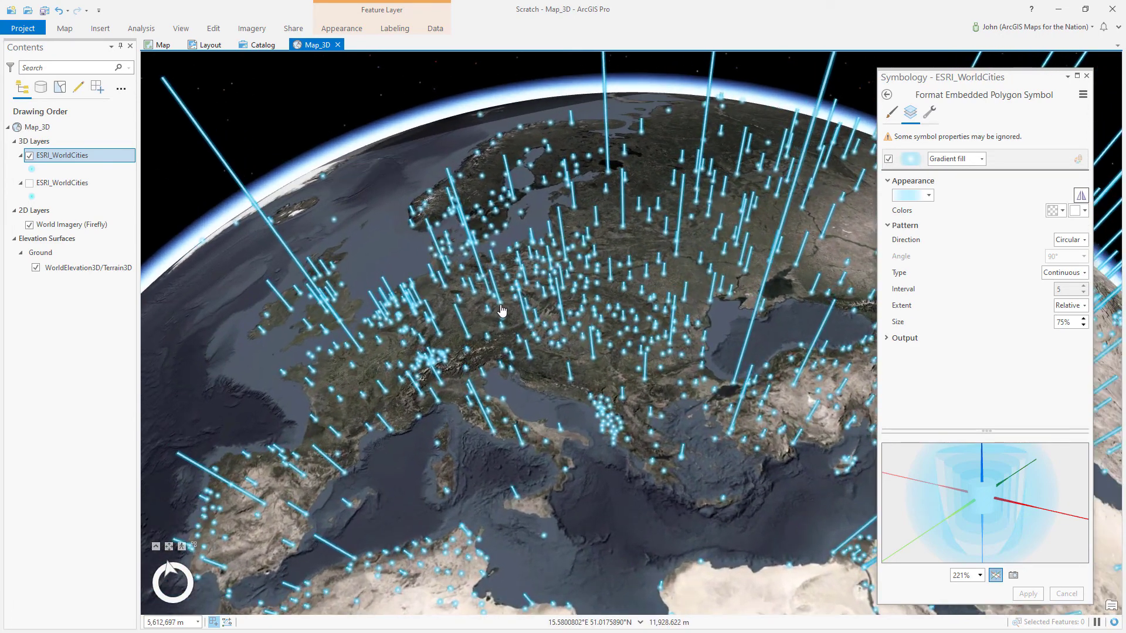
pyautogui.moveTo(499, 316); pyautogui.dragTo(444, 312)
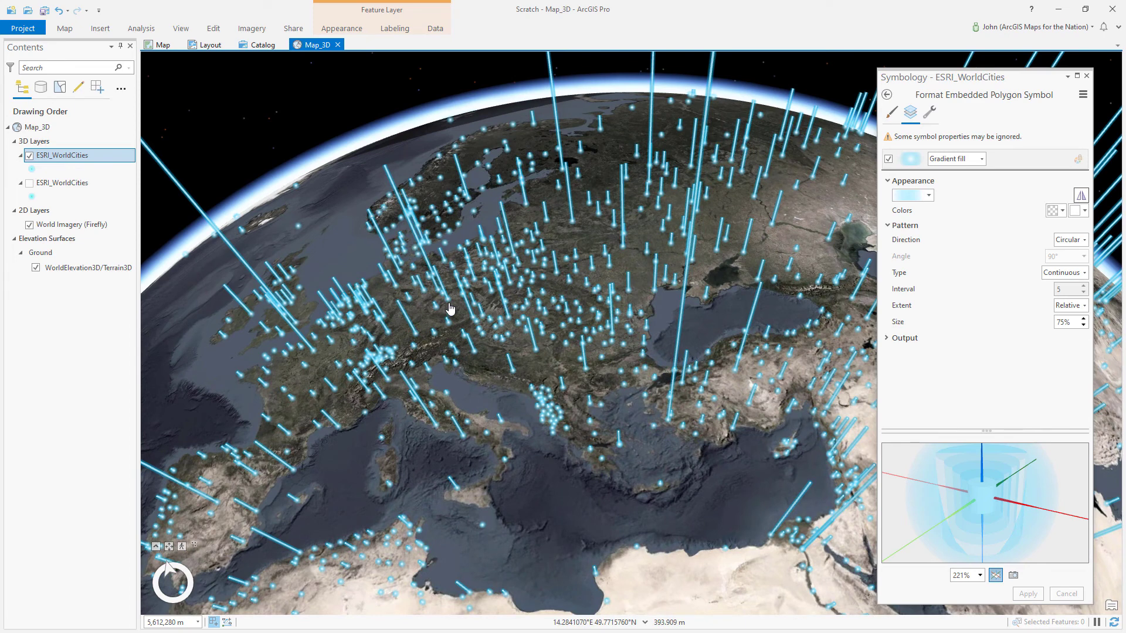